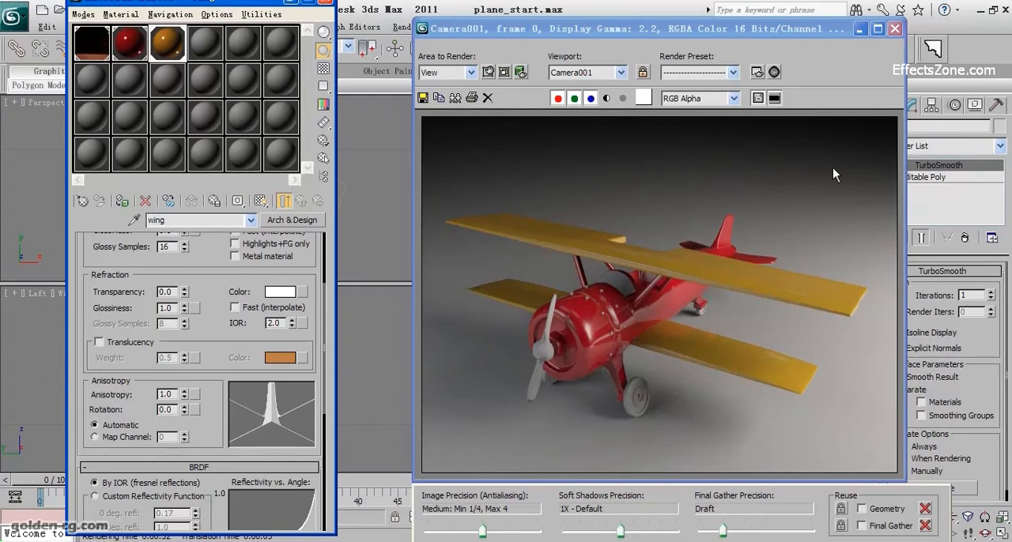
Step: Close the rendered image and convert the next unused material slot to an Arch & Design material
{"action": "left_click", "coordinate": [895, 30]}
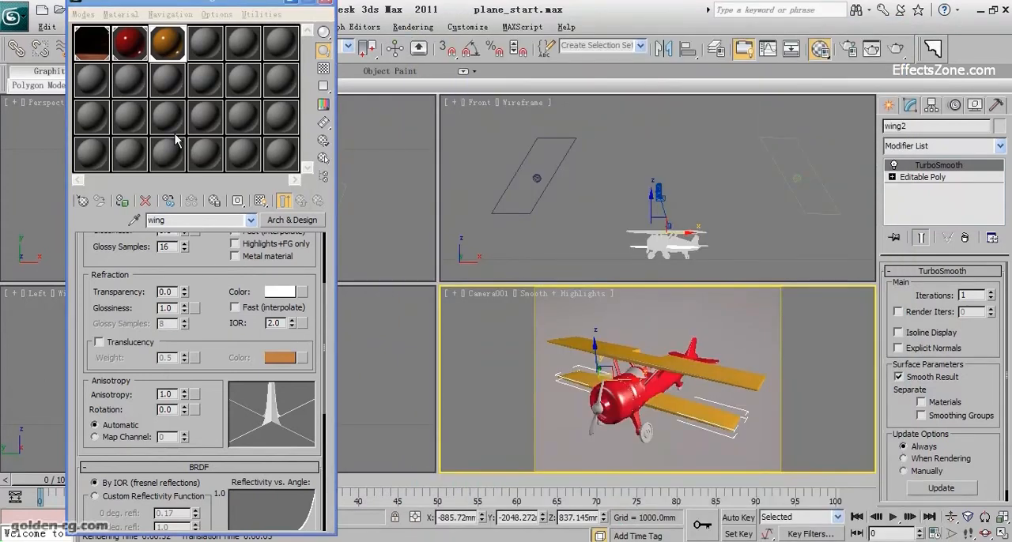
{"action": "left_click", "coordinate": [208, 46]}
{"action": "left_click", "coordinate": [291, 220]}
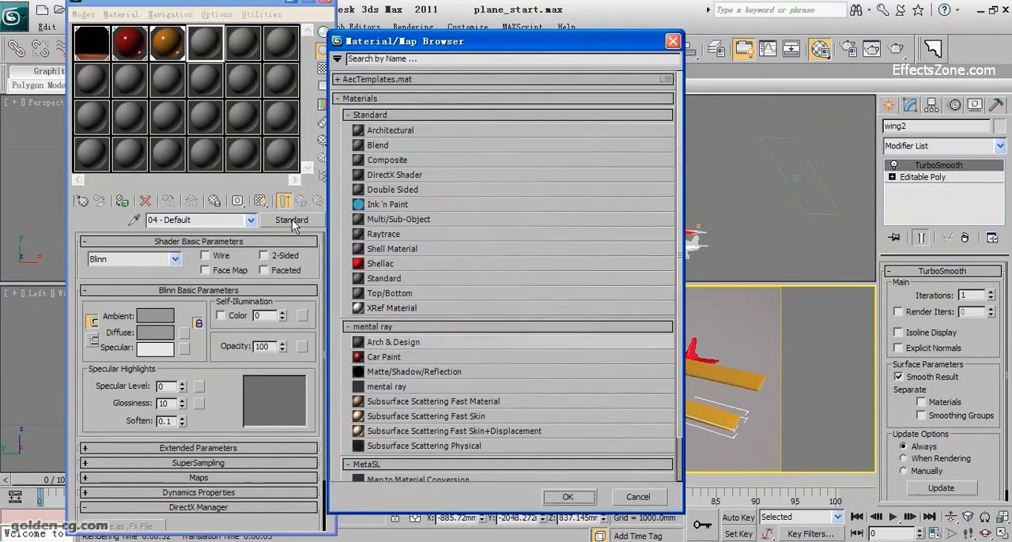
{"action": "double_click", "coordinate": [415, 342]}
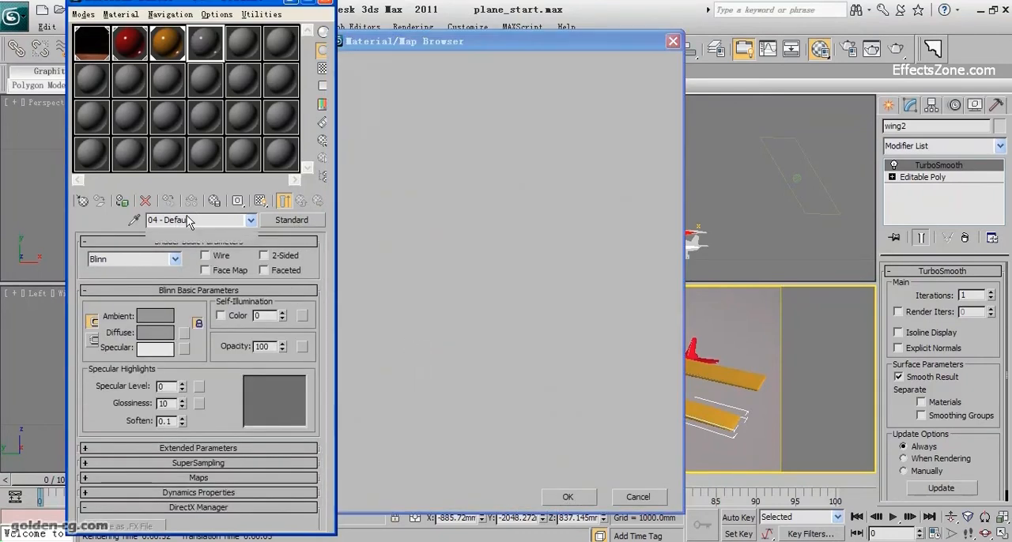
Step: Name the new Arch & Design material wheel
{"action": "double_click", "coordinate": [201, 220]}
{"action": "left_click_drag", "start_coordinate": [202, 220], "coordinate": [89, 222]}
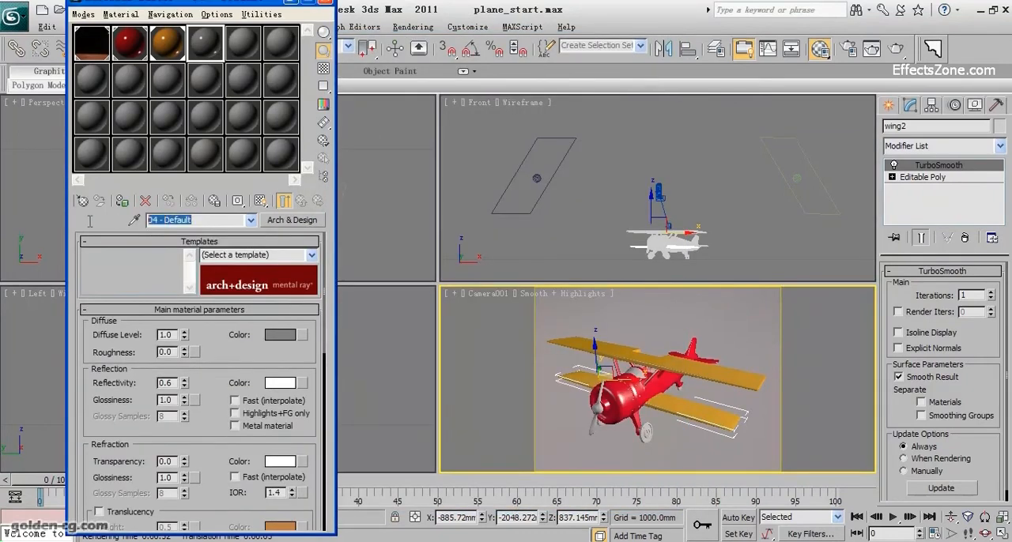
{"action": "type", "text": "whel"}
{"action": "key", "text": "BackSpace"}
{"action": "type", "text": "el"}
Step: Set the wheel material's reflectivity to 1.0
{"action": "left_click", "coordinate": [158, 242]}
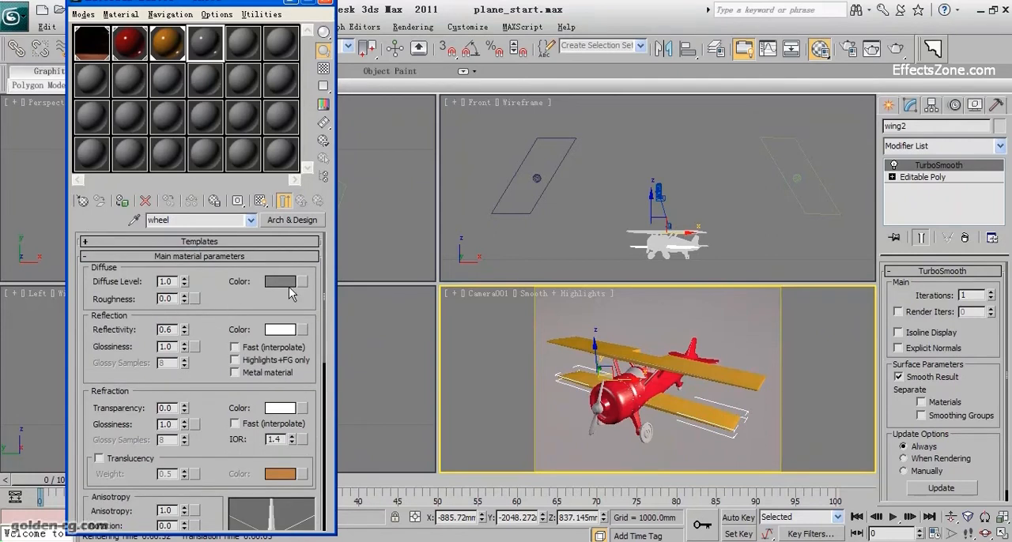
{"action": "left_click_drag", "start_coordinate": [185, 330], "coordinate": [222, 132]}
{"action": "left_click_drag", "start_coordinate": [211, 383], "coordinate": [213, 404]}
Step: Open a magnified preview of the wheel material and show it against the colored checker background
{"action": "double_click", "coordinate": [212, 46]}
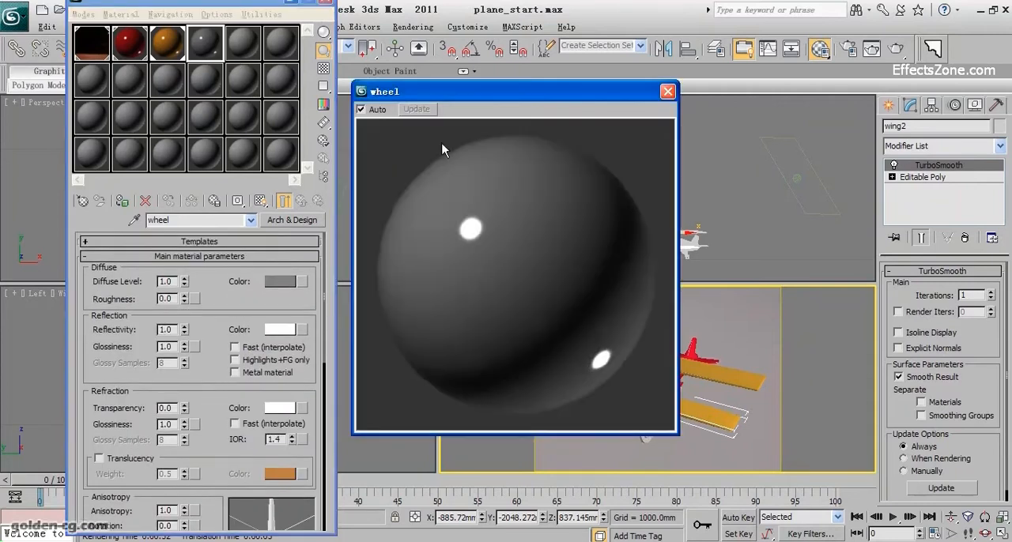
{"action": "left_click_drag", "start_coordinate": [483, 93], "coordinate": [478, 76]}
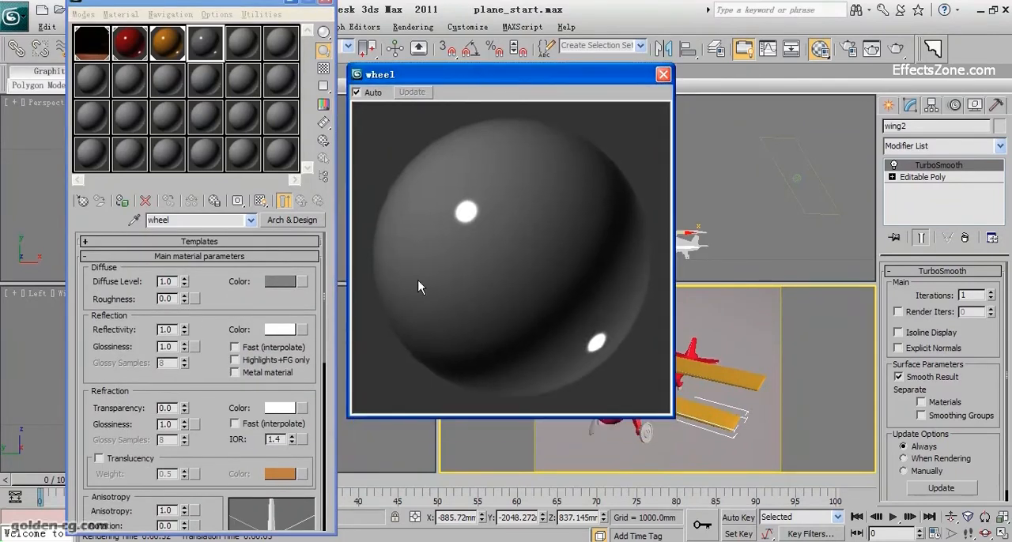
{"action": "left_click_drag", "start_coordinate": [229, 395], "coordinate": [229, 220]}
{"action": "left_click_drag", "start_coordinate": [208, 346], "coordinate": [209, 402]}
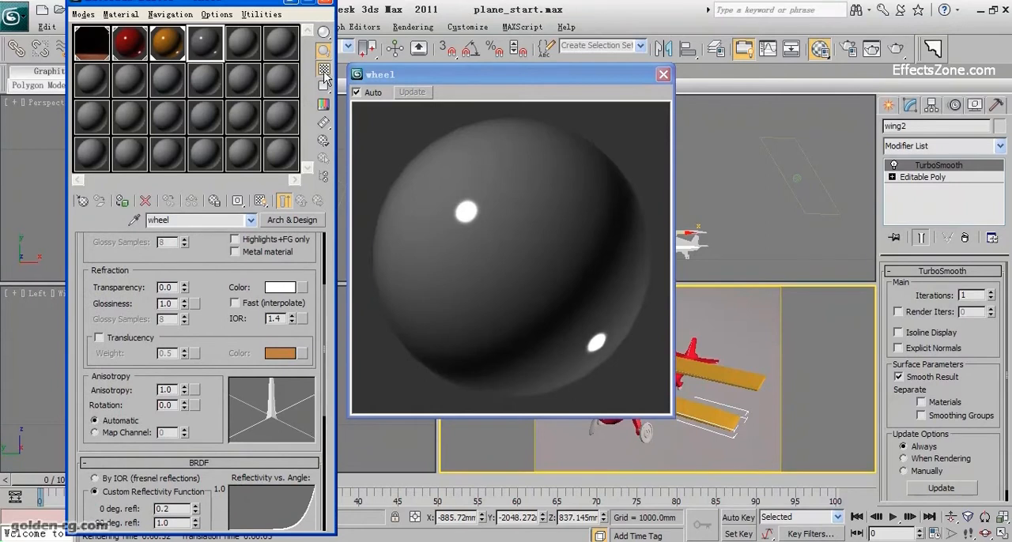
{"action": "left_click", "coordinate": [323, 68]}
Step: Set the wheel material's custom reflectivity function to 0.83 at 0 degrees and 0.65 at 90 degrees
{"action": "scroll", "coordinate": [209, 423], "scroll_direction": "down", "scroll_amount": 5}
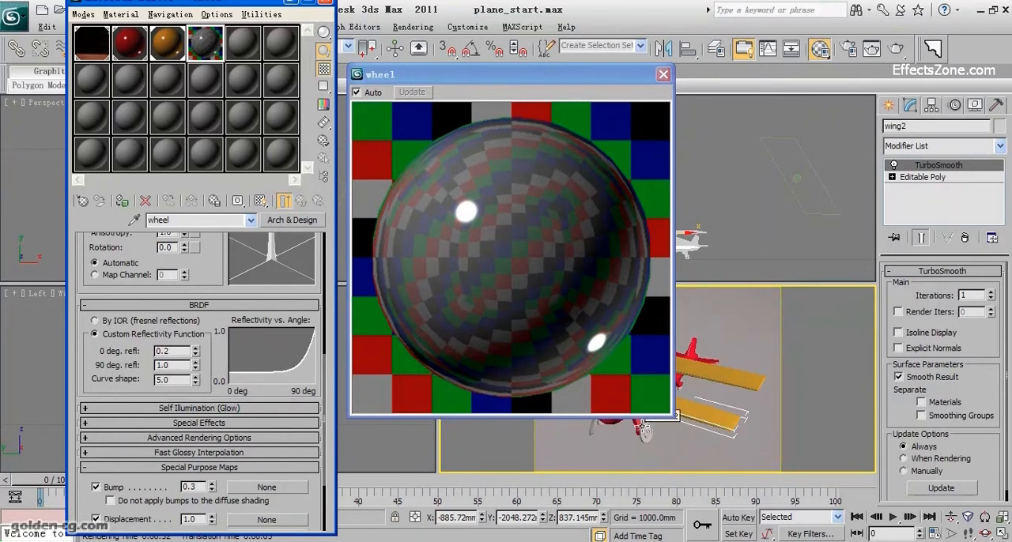
{"action": "mouse_move", "coordinate": [273, 378]}
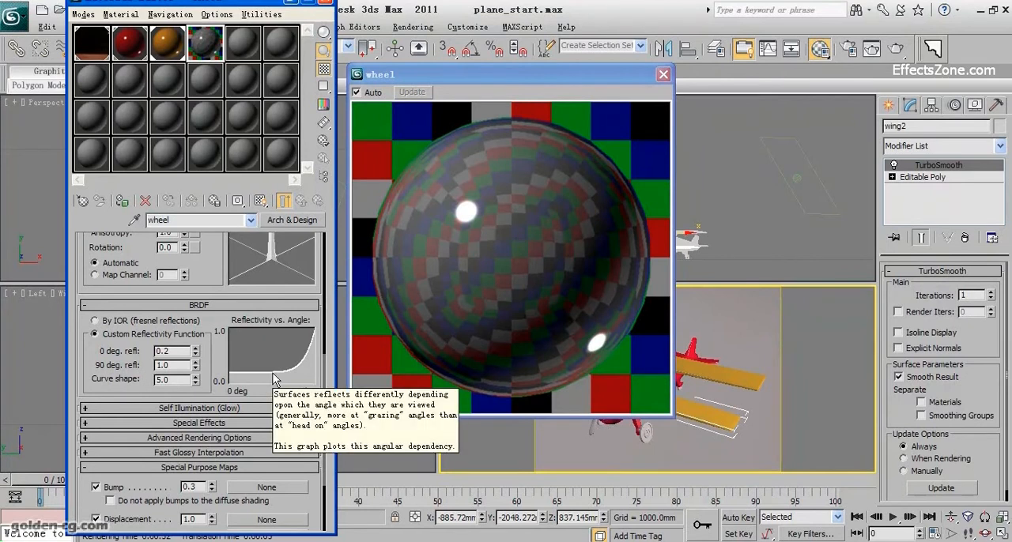
{"action": "mouse_move", "coordinate": [122, 325]}
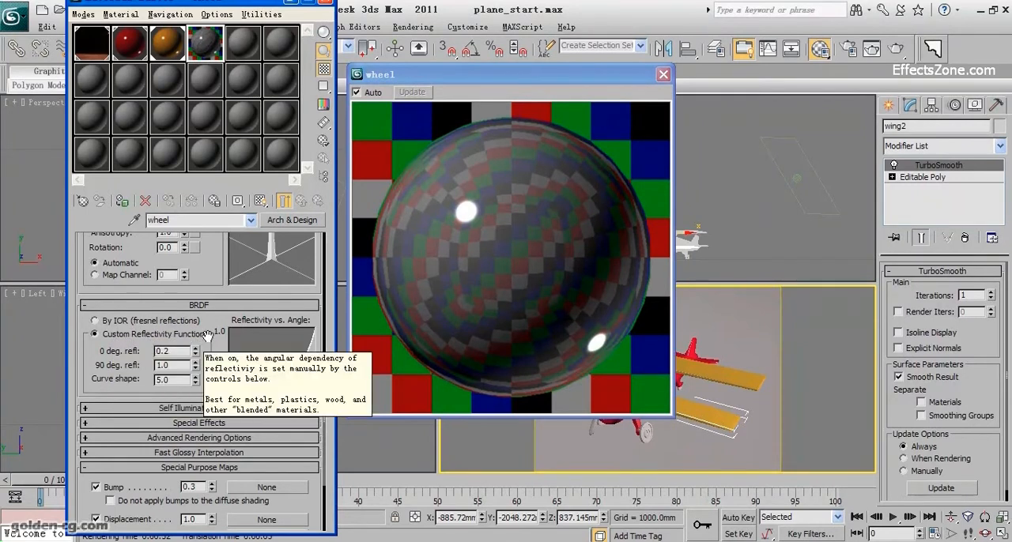
{"action": "mouse_move", "coordinate": [313, 342]}
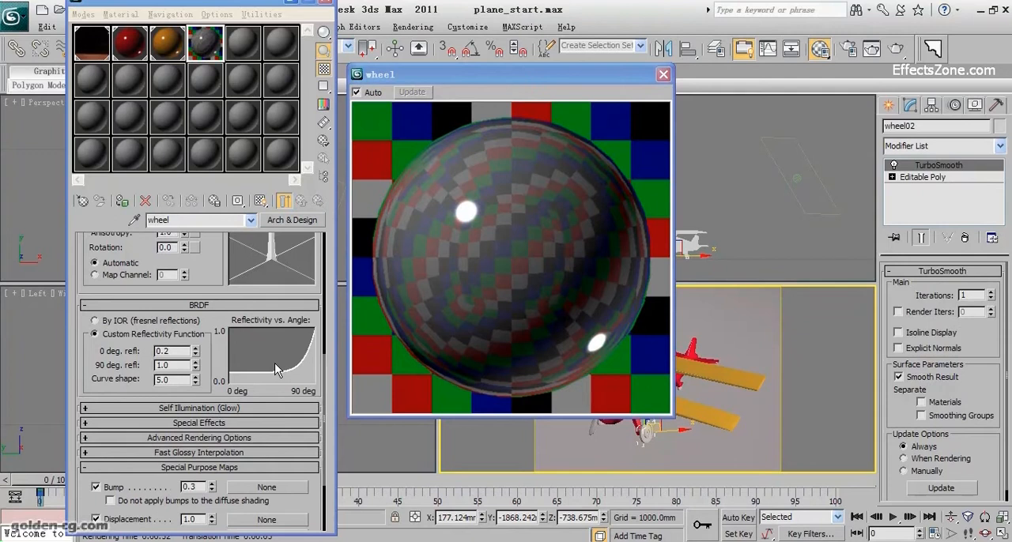
{"action": "mouse_move", "coordinate": [199, 355]}
{"action": "left_click_drag", "start_coordinate": [195, 363], "coordinate": [197, 309]}
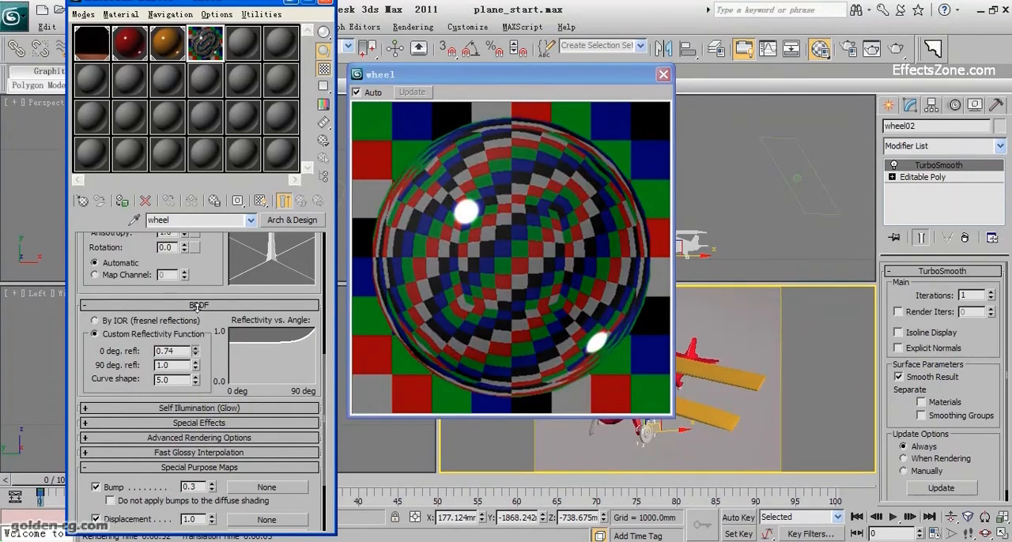
{"action": "left_click_drag", "start_coordinate": [196, 367], "coordinate": [196, 405]}
{"action": "left_click_drag", "start_coordinate": [197, 351], "coordinate": [198, 359]}
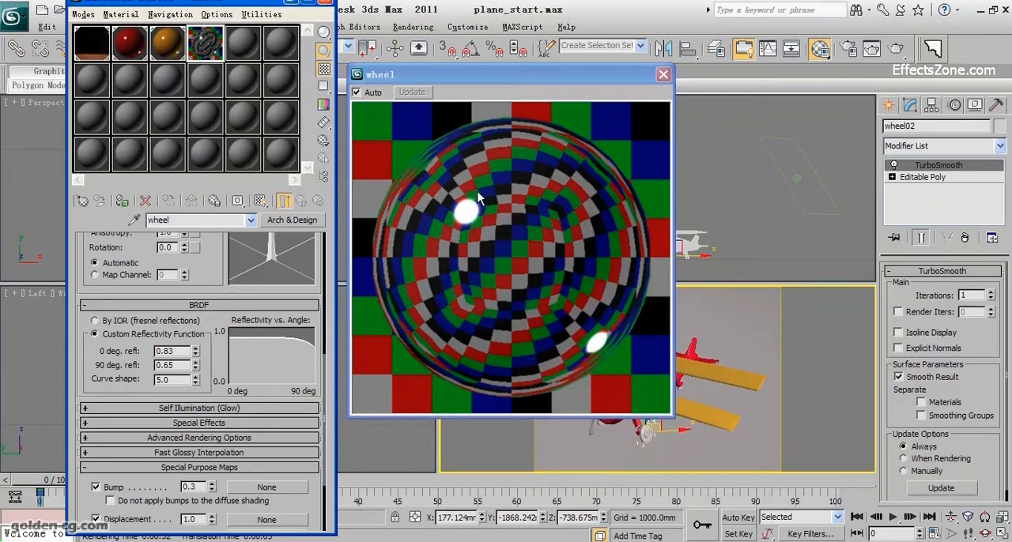
Step: Set the wheel material's reflection glossiness to 0.8 and its glossy samples to 16
{"action": "scroll", "coordinate": [218, 391], "scroll_direction": "up", "scroll_amount": 8}
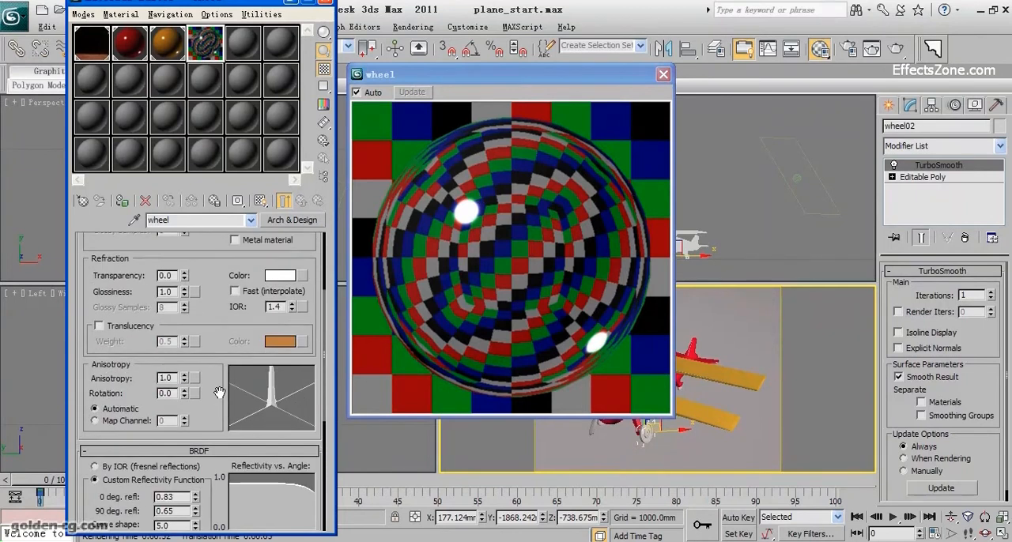
{"action": "double_click", "coordinate": [166, 346]}
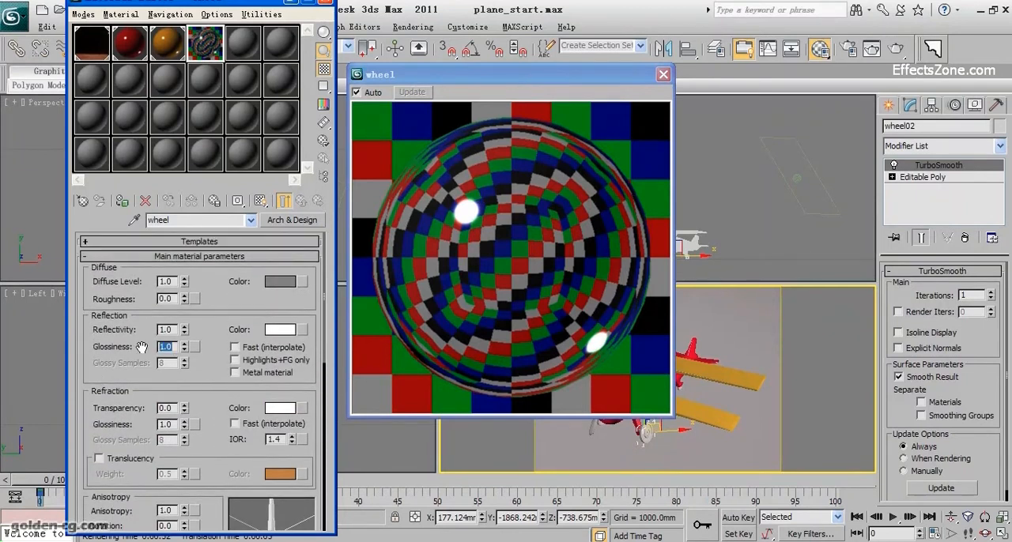
{"action": "type", "text": ".8"}
{"action": "key", "text": "Return"}
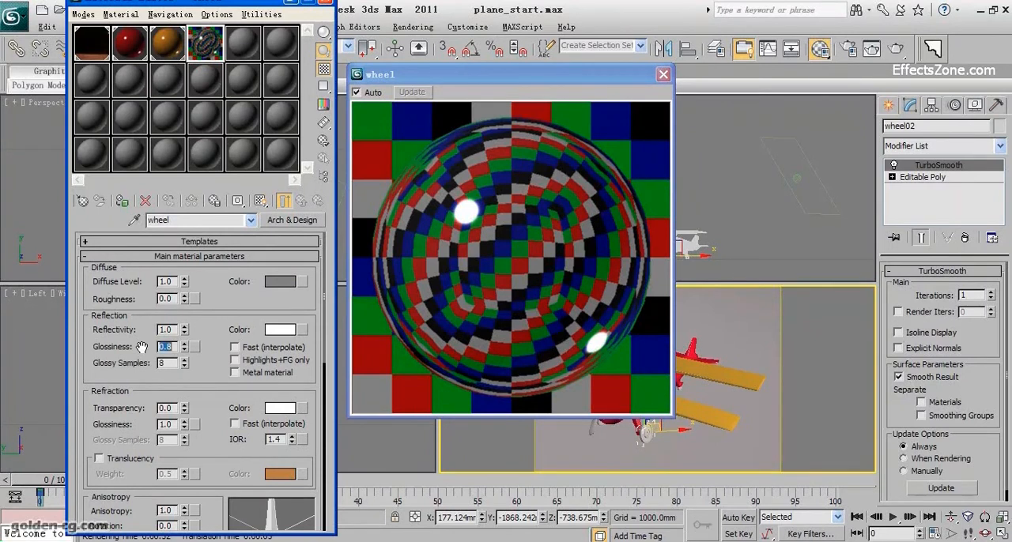
{"action": "key", "text": "Tab"}
{"action": "type", "text": "16"}
{"action": "key", "text": "Return"}
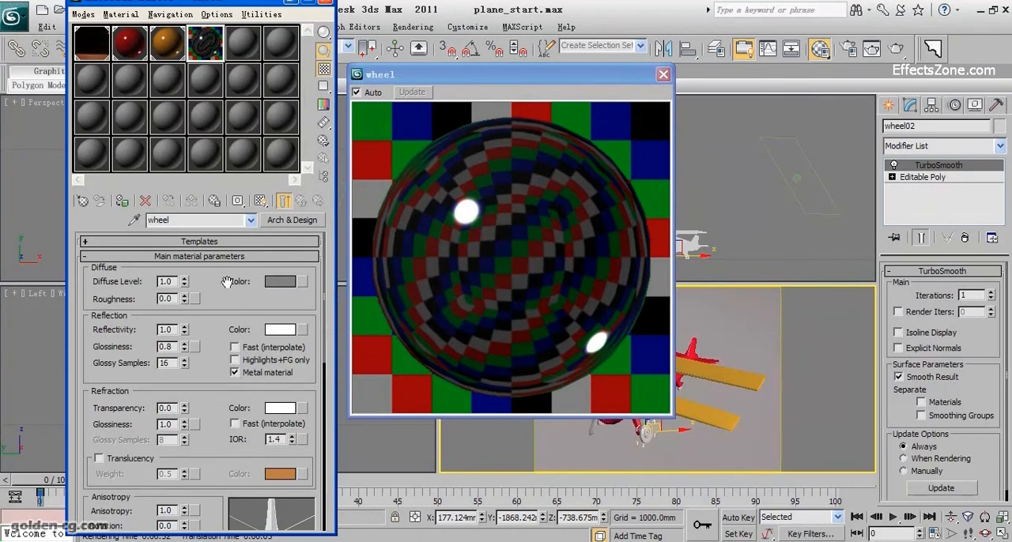
Step: Turn off Metal material and change the wheel material's diffuse color to red
{"action": "left_click", "coordinate": [235, 372]}
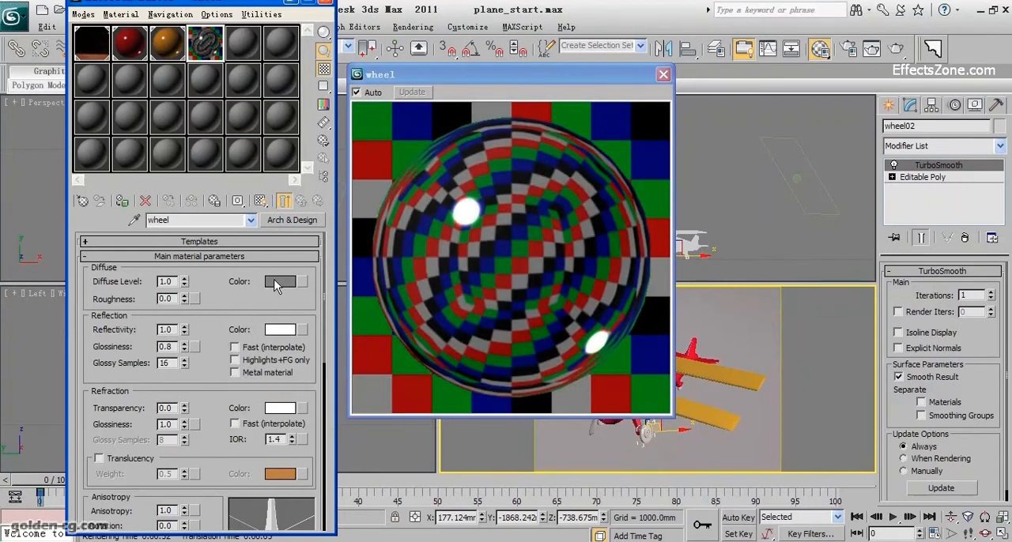
{"action": "left_click", "coordinate": [277, 284]}
{"action": "left_click_drag", "start_coordinate": [368, 155], "coordinate": [417, 96]}
{"action": "left_click", "coordinate": [542, 220]}
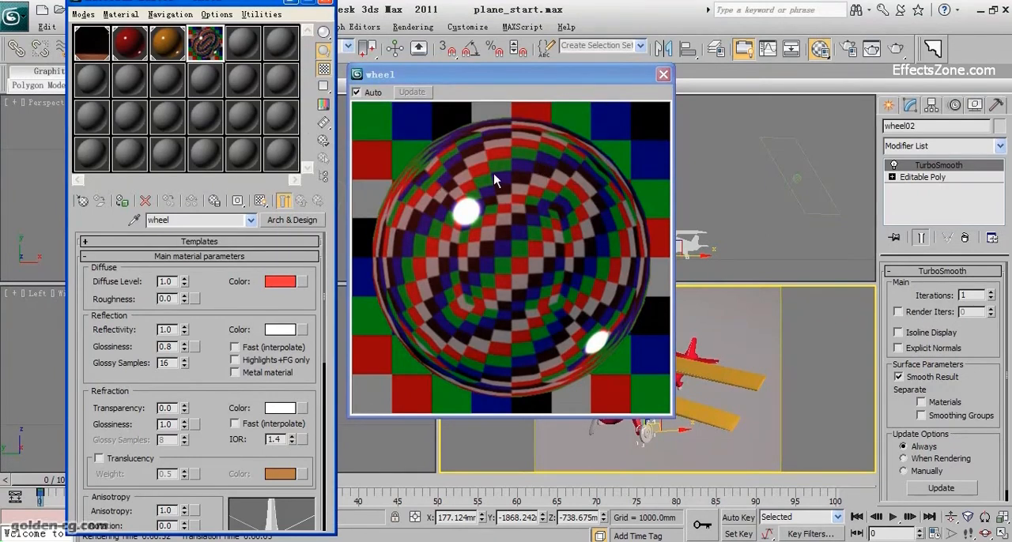
{"action": "left_click", "coordinate": [535, 337]}
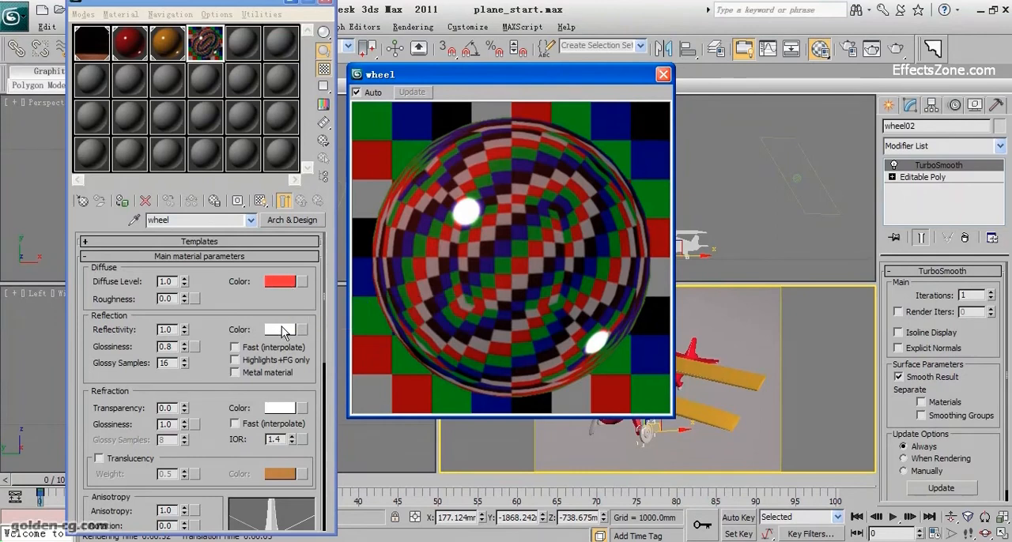
{"action": "left_click", "coordinate": [284, 286]}
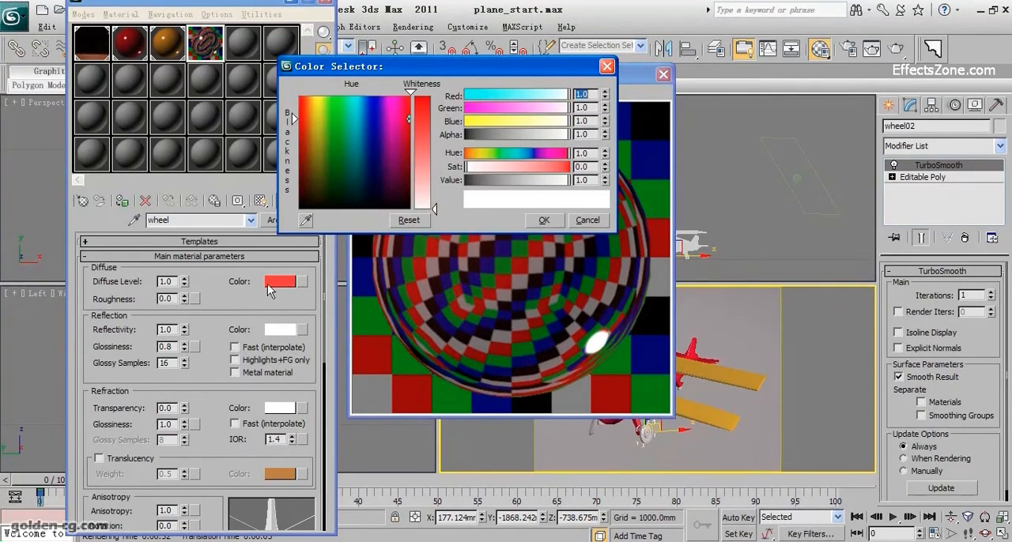
{"action": "left_click_drag", "start_coordinate": [422, 175], "coordinate": [423, 115]}
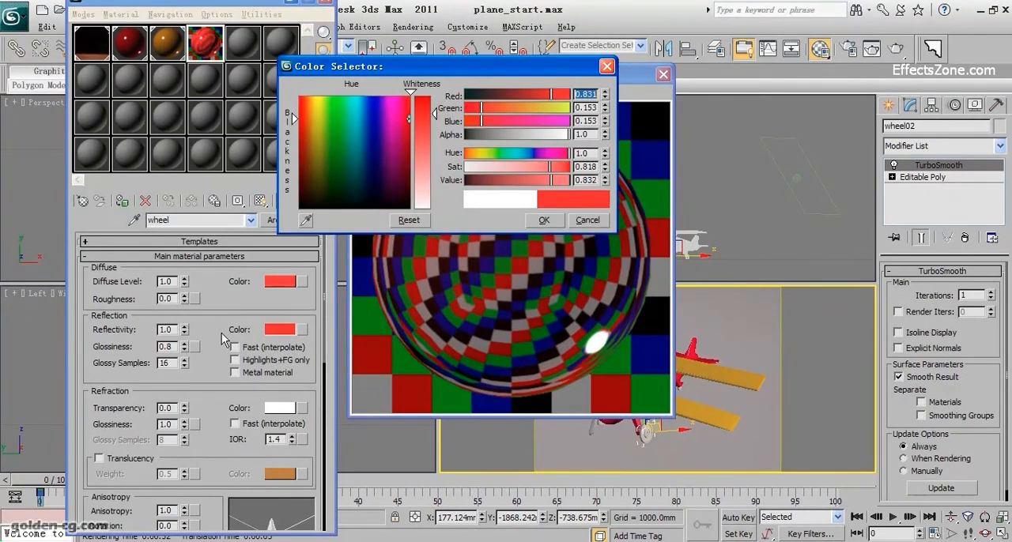
{"action": "left_click", "coordinate": [587, 220]}
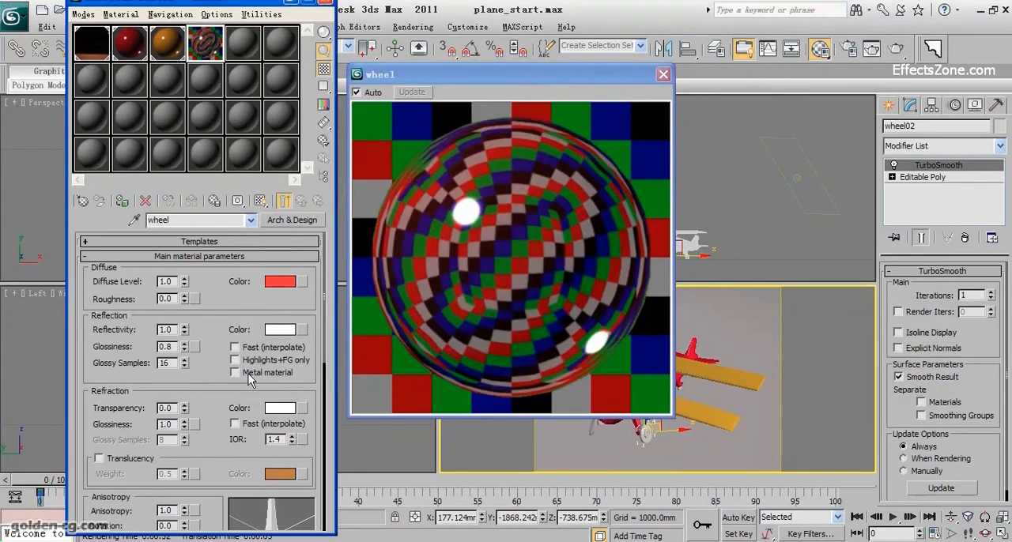
Step: Enable Metal material for the wheel material and set its diffuse color to pure white
{"action": "left_click", "coordinate": [246, 374]}
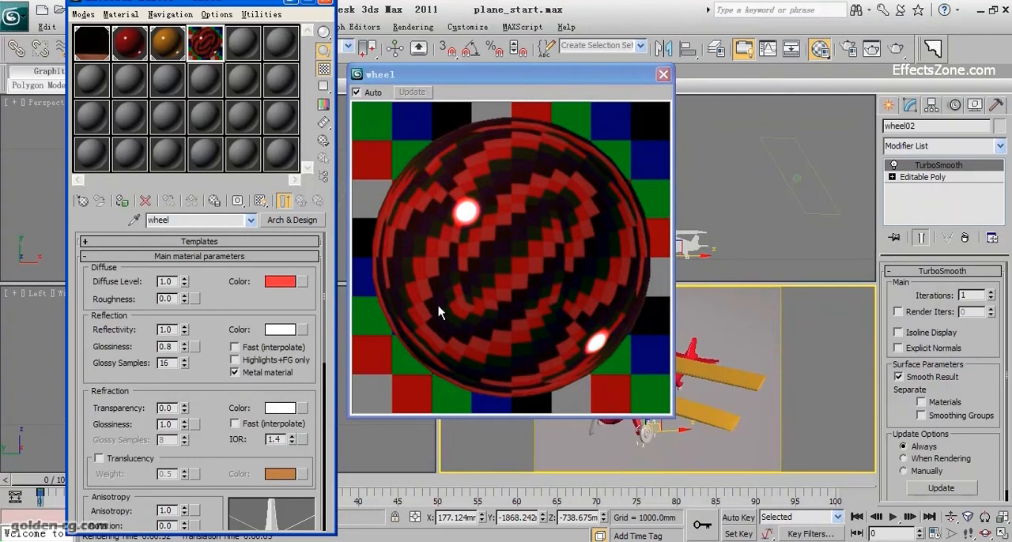
{"action": "left_click", "coordinate": [280, 282]}
{"action": "left_click", "coordinate": [432, 201]}
{"action": "left_click_drag", "start_coordinate": [433, 203], "coordinate": [433, 209]}
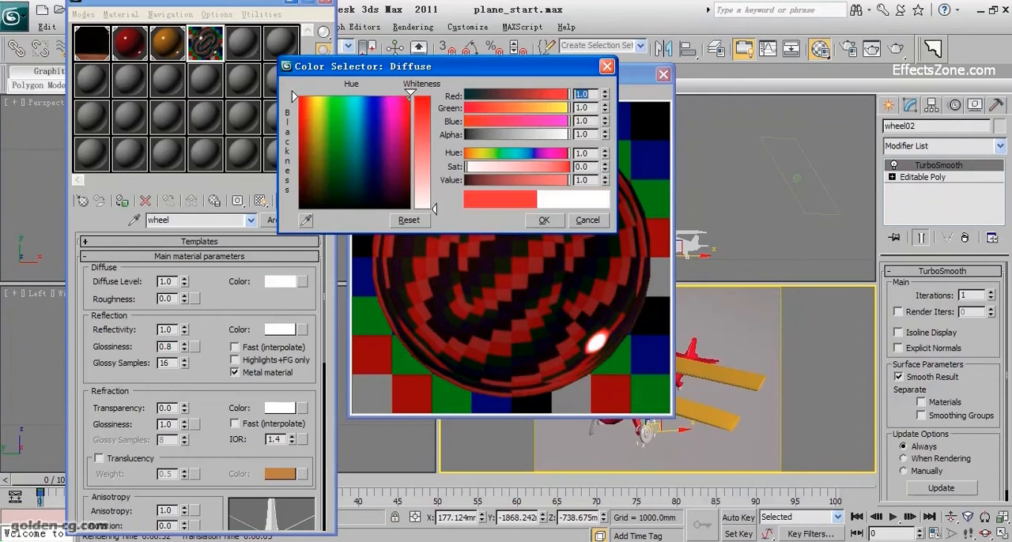
{"action": "left_click", "coordinate": [543, 221]}
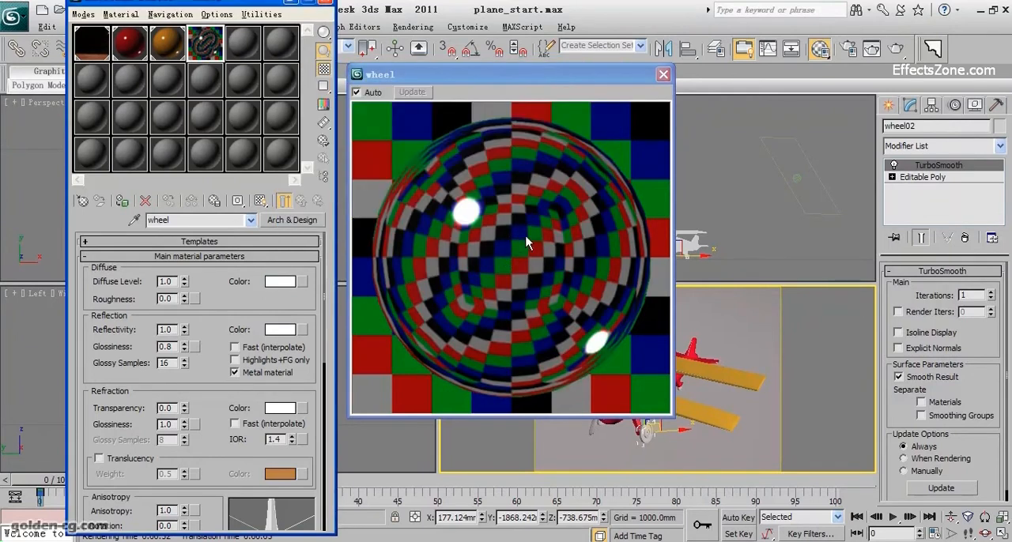
{"action": "left_click", "coordinate": [260, 374]}
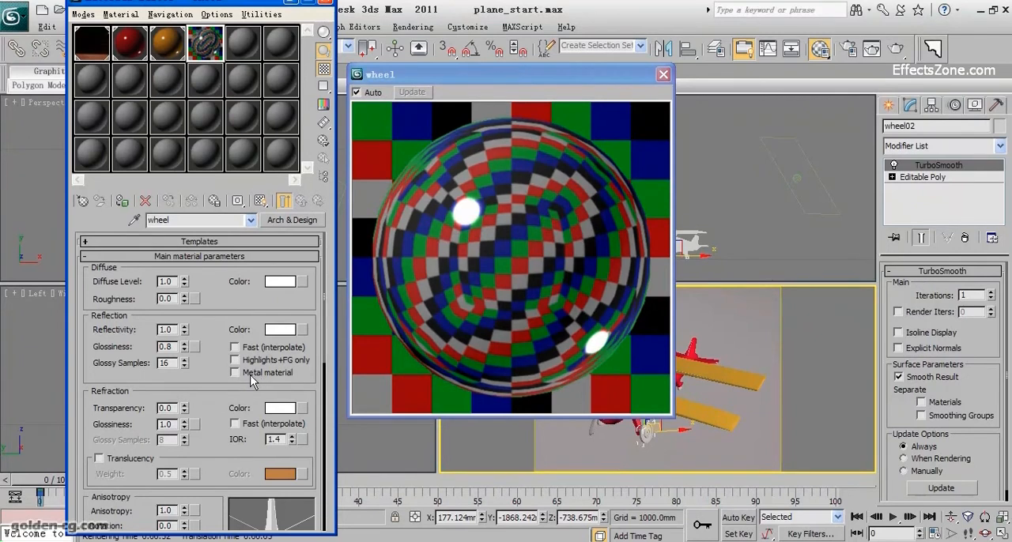
{"action": "left_click", "coordinate": [234, 372]}
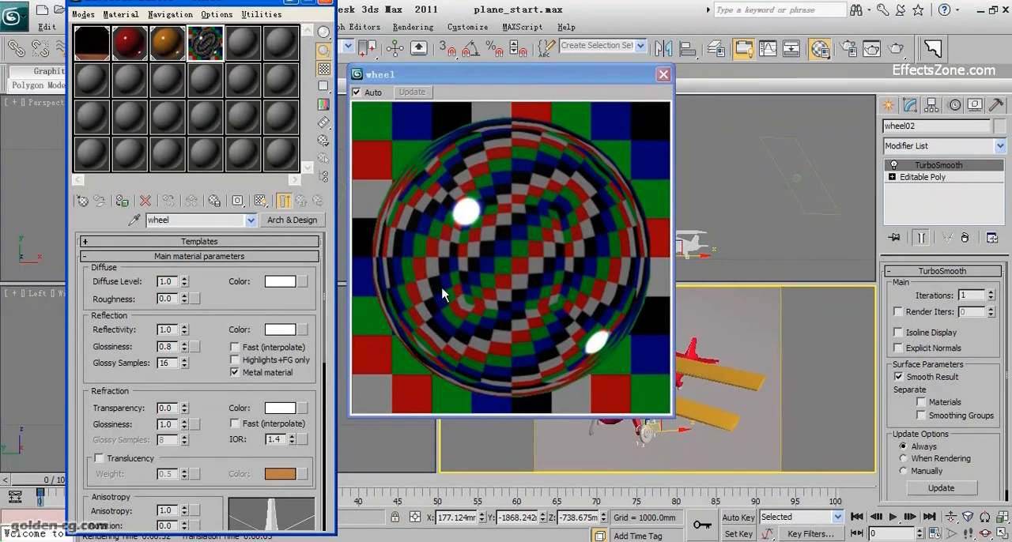
Step: Close the magnified preview and assign the wheel material to the backWheel and wheel01 objects
{"action": "left_click_drag", "start_coordinate": [212, 388], "coordinate": [216, 285]}
{"action": "scroll", "coordinate": [208, 368], "scroll_direction": "down", "scroll_amount": 8}
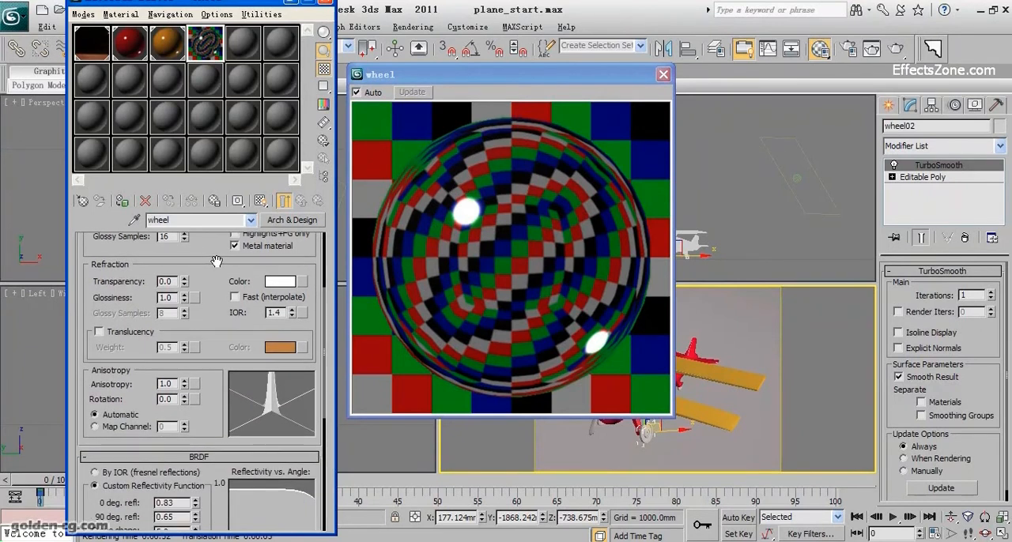
{"action": "scroll", "coordinate": [208, 368], "scroll_direction": "up", "scroll_amount": 15}
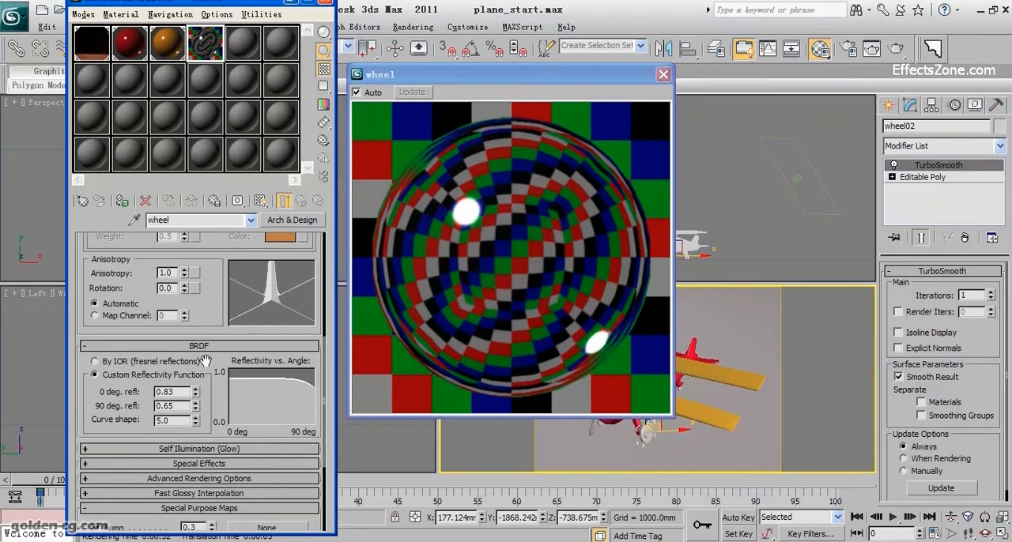
{"action": "left_click", "coordinate": [664, 75]}
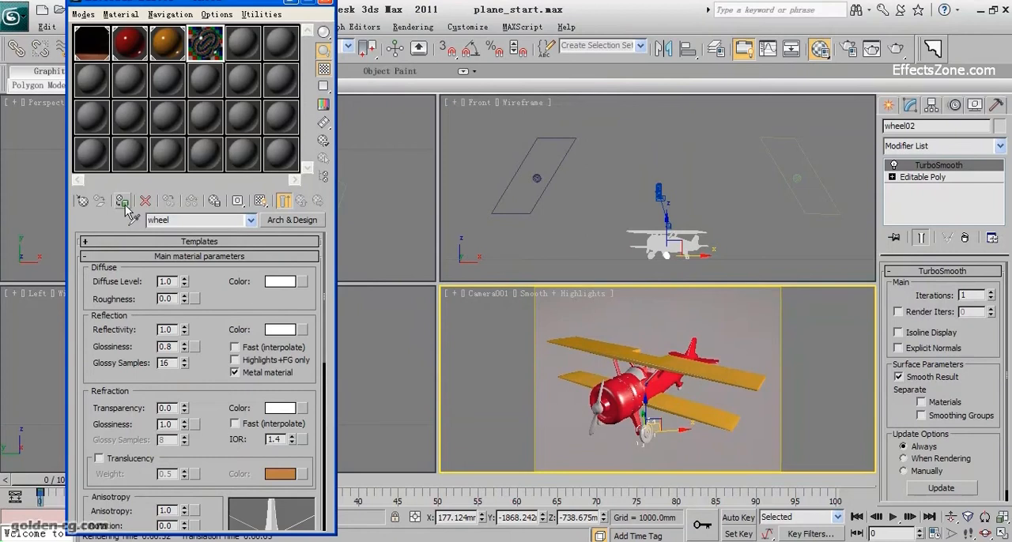
{"action": "left_click", "coordinate": [680, 389]}
{"action": "left_click", "coordinate": [254, 294]}
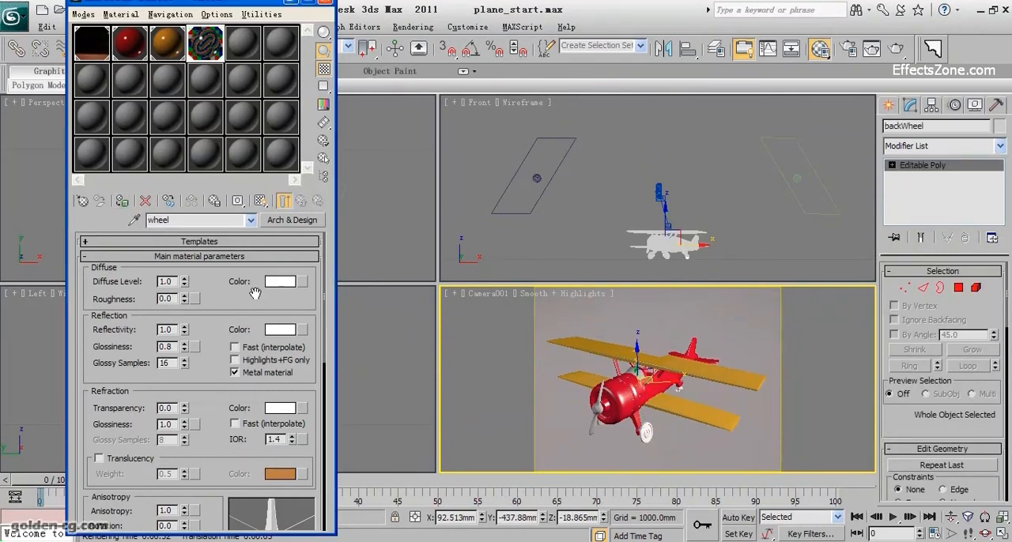
{"action": "left_click", "coordinate": [610, 434]}
{"action": "left_click", "coordinate": [122, 203]}
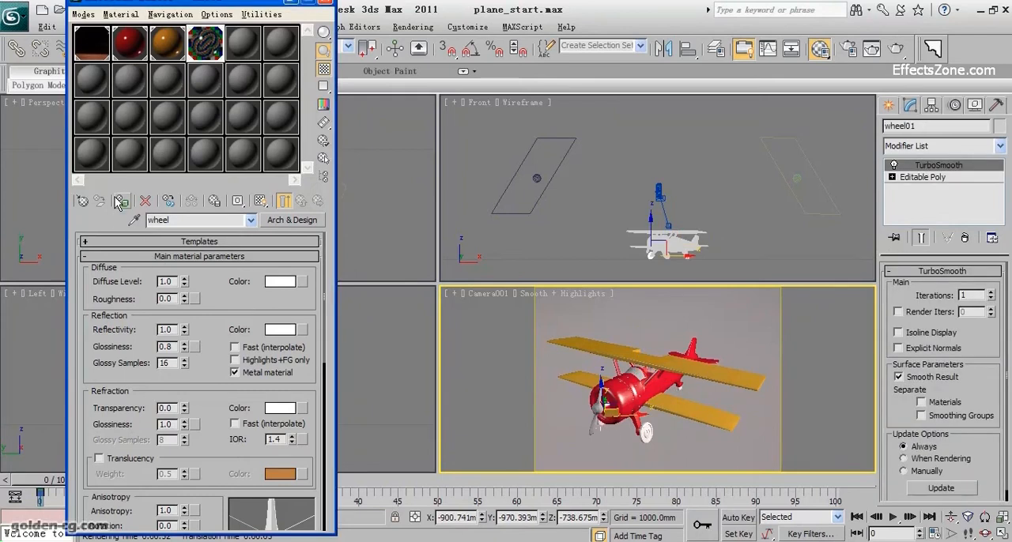
Step: Switch the camera viewport to a Perspective view and frame the near front wheel in close-up
{"action": "key", "text": "p"}
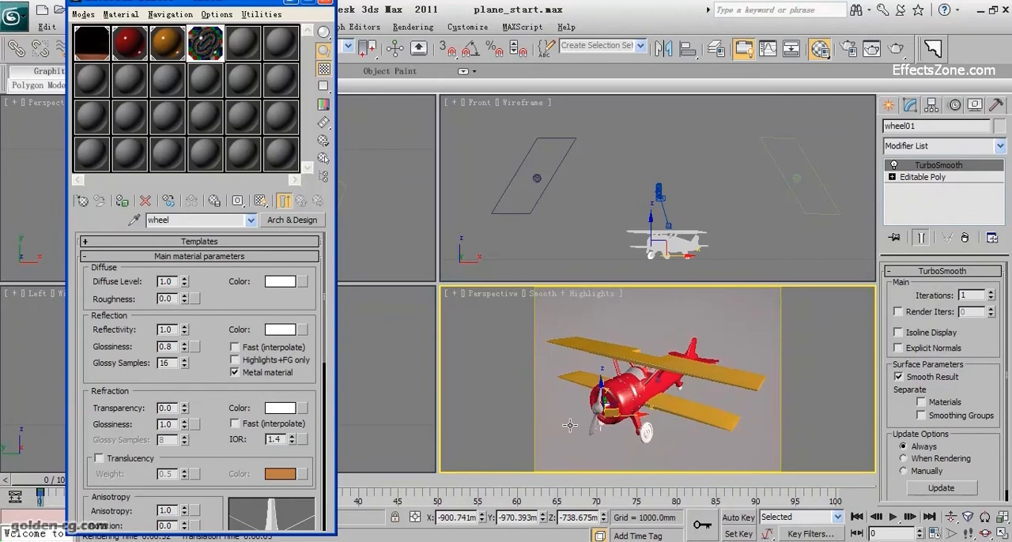
{"action": "middle_click_drag", "start_coordinate": [610, 397], "coordinate": [627, 386]}
{"action": "scroll", "coordinate": [620, 385], "scroll_direction": "up", "scroll_amount": 4}
{"action": "scroll", "coordinate": [620, 342], "scroll_direction": "up", "scroll_amount": 4}
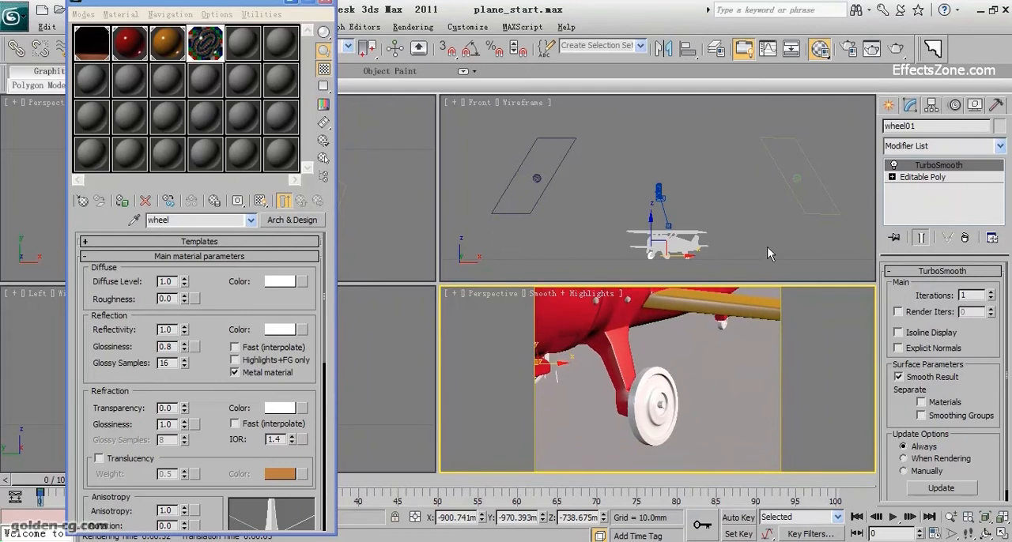
Step: Render the close-up Perspective view to check the metal wheel, and close the rendered image
{"action": "left_click", "coordinate": [897, 52]}
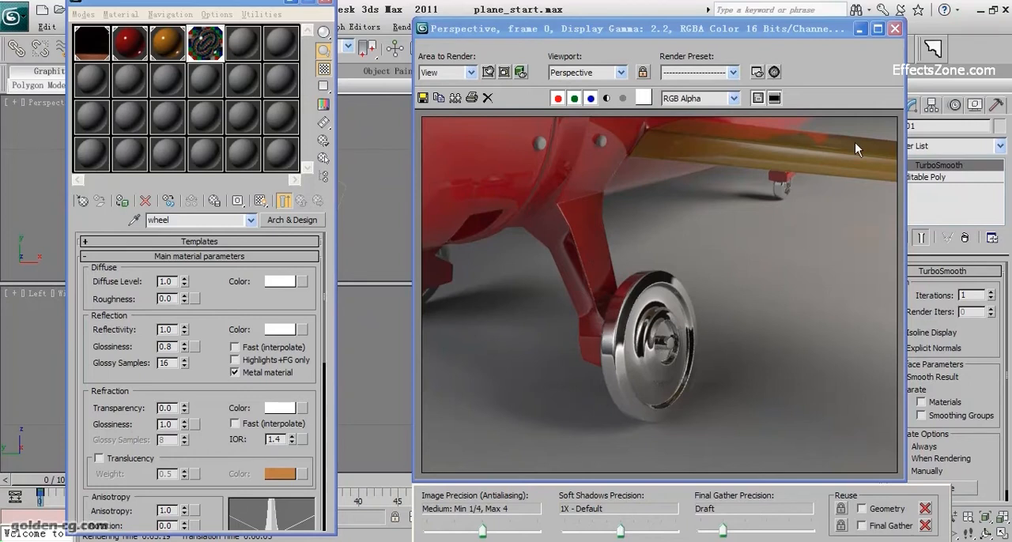
{"action": "left_click", "coordinate": [895, 28]}
Step: Select the screw object on the engine cowling and change the unused fifth sample material to Arch & Design
{"action": "middle_click_drag", "start_coordinate": [642, 315], "coordinate": [641, 384]}
{"action": "scroll", "coordinate": [637, 341], "scroll_direction": "down", "scroll_amount": 3}
{"action": "middle_click_drag", "start_coordinate": [641, 348], "coordinate": [622, 354]}
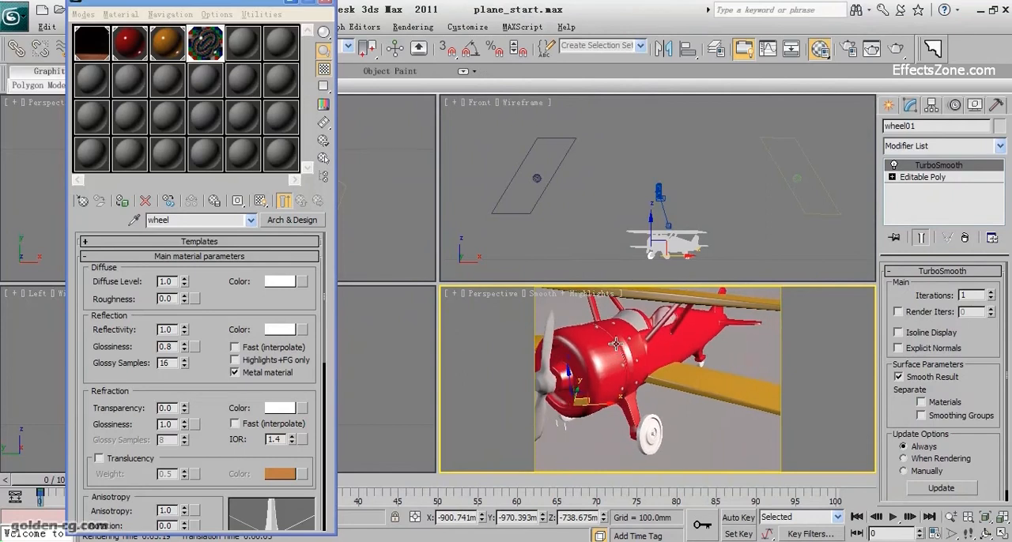
{"action": "left_click", "coordinate": [616, 345]}
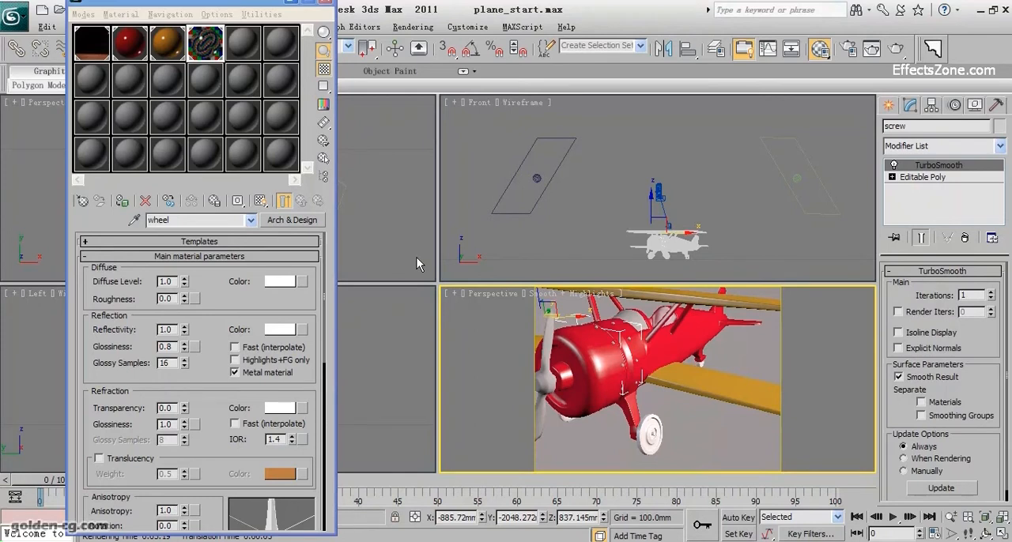
{"action": "left_click", "coordinate": [250, 55]}
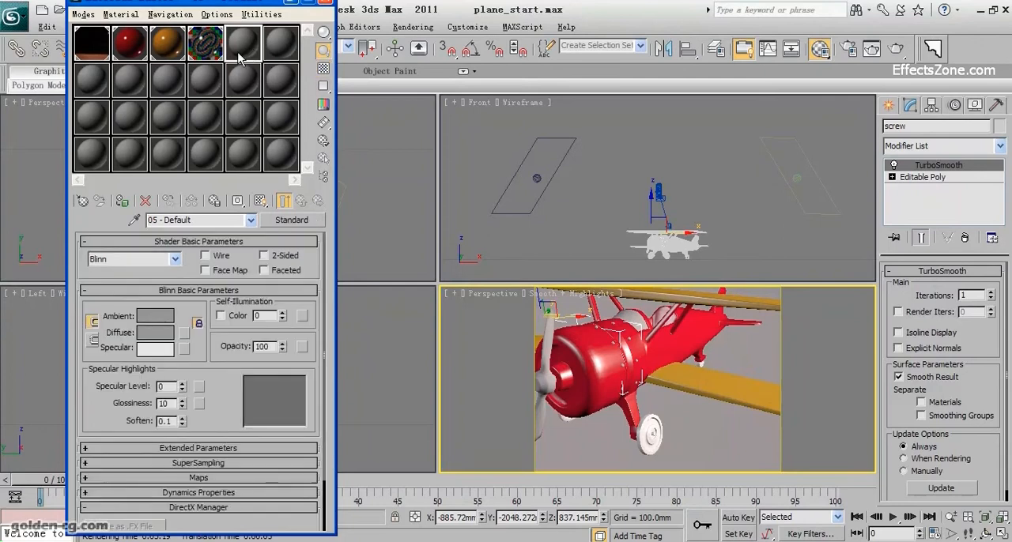
{"action": "left_click", "coordinate": [270, 225]}
{"action": "double_click", "coordinate": [410, 355]}
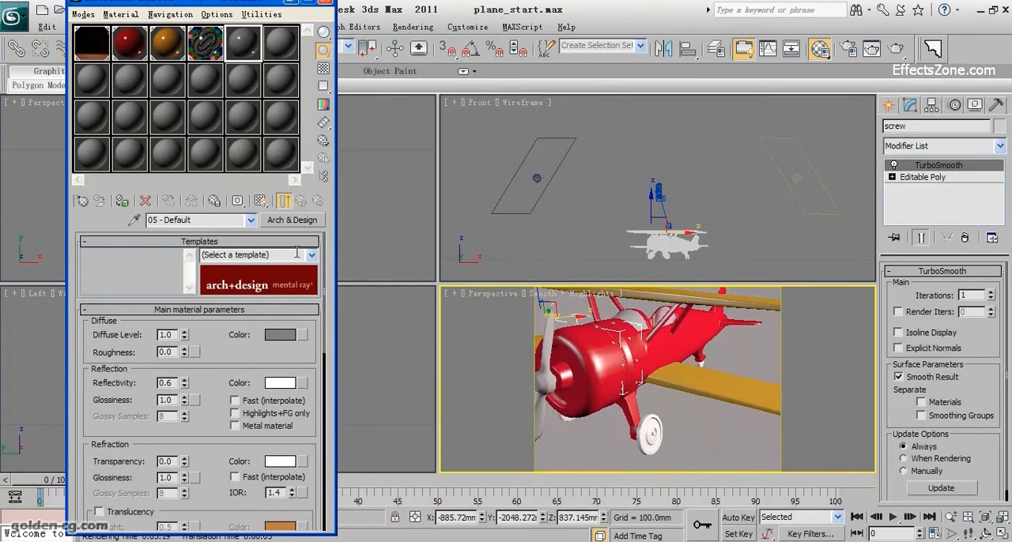
Step: Apply the Chrome template to the new Arch & Design material for the screws
{"action": "left_click", "coordinate": [312, 256]}
{"action": "left_click", "coordinate": [313, 258]}
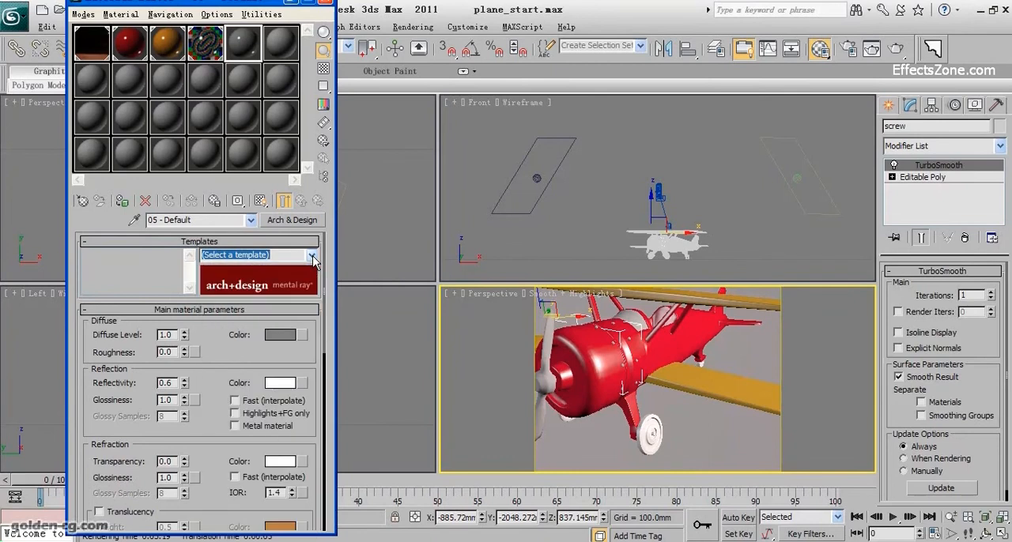
{"action": "left_click", "coordinate": [312, 255]}
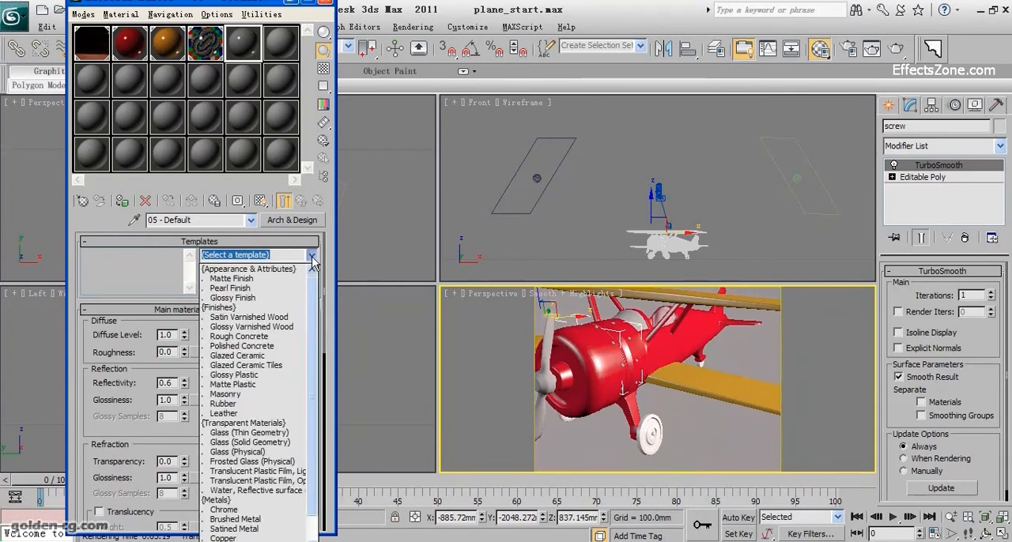
{"action": "scroll", "coordinate": [311, 294], "scroll_direction": "down", "scroll_amount": 1}
{"action": "scroll", "coordinate": [310, 294], "scroll_direction": "up", "scroll_amount": 1}
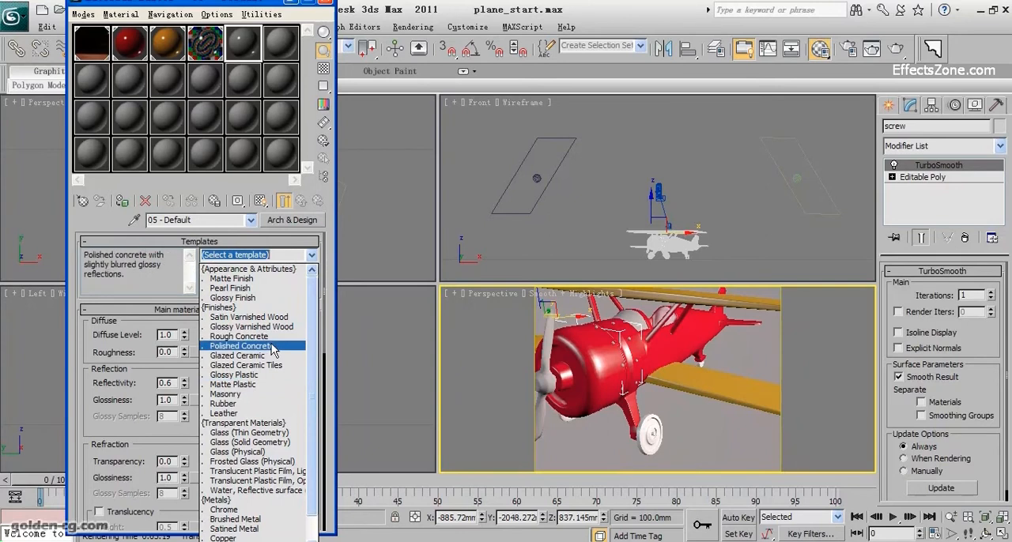
{"action": "left_click", "coordinate": [235, 512]}
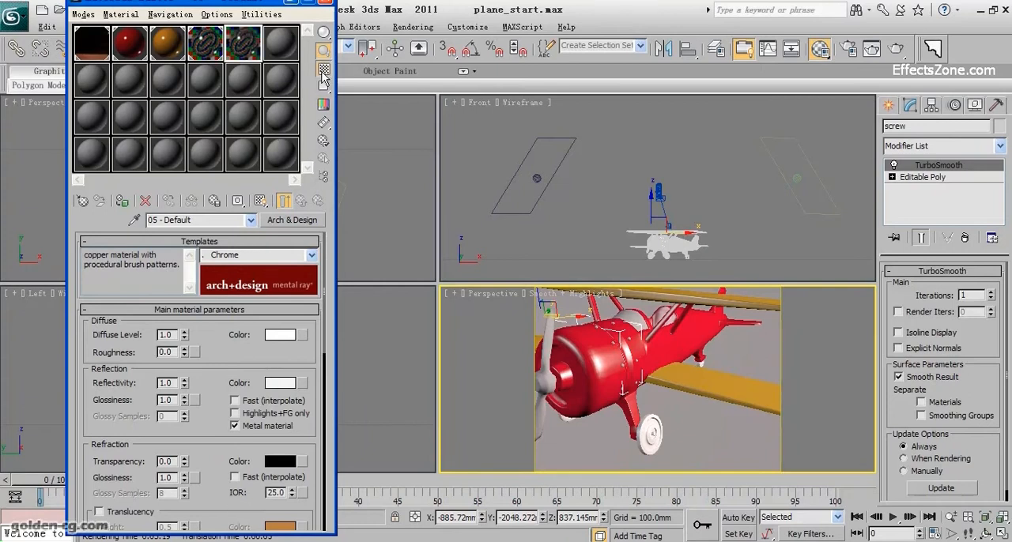
Step: Open magnified previews of the chrome and wheel materials side by side to compare their reflections
{"action": "double_click", "coordinate": [252, 59]}
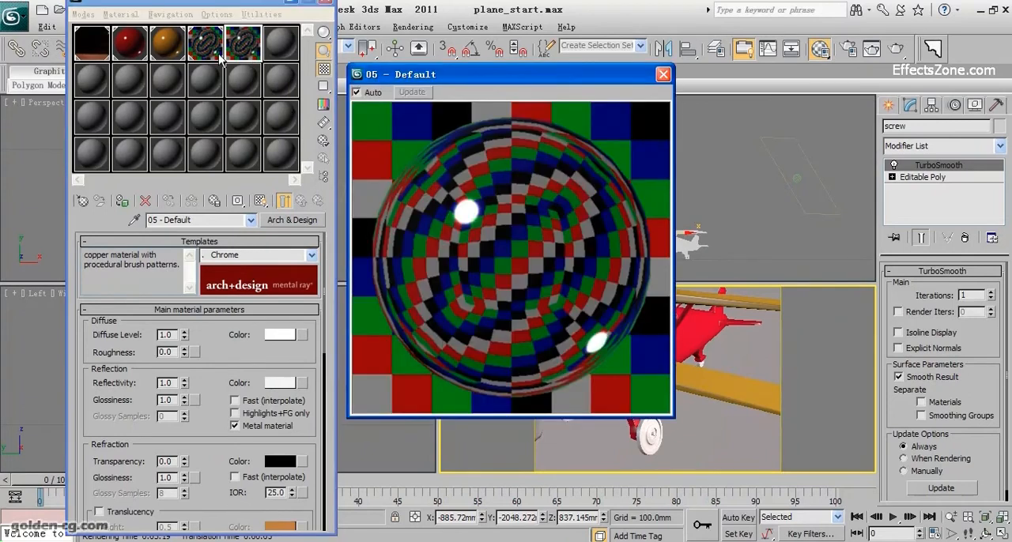
{"action": "double_click", "coordinate": [215, 54]}
{"action": "left_click_drag", "start_coordinate": [576, 175], "coordinate": [787, 125]}
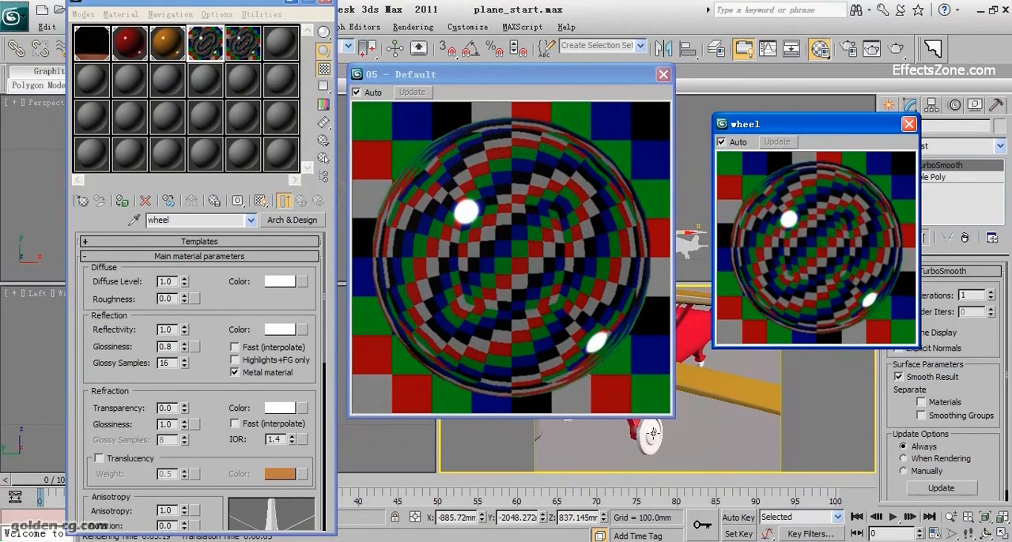
{"action": "left_click_drag", "start_coordinate": [223, 310], "coordinate": [224, 298]}
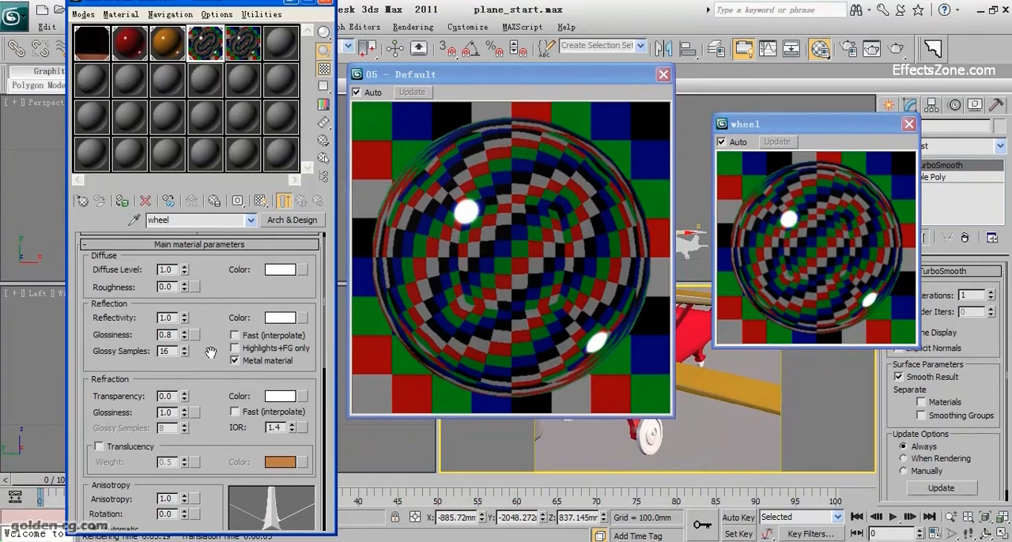
Step: Examine the chrome material's reflection, refraction IOR and BRDF settings, including its reflectivity-versus-angle curve
{"action": "left_click", "coordinate": [238, 56]}
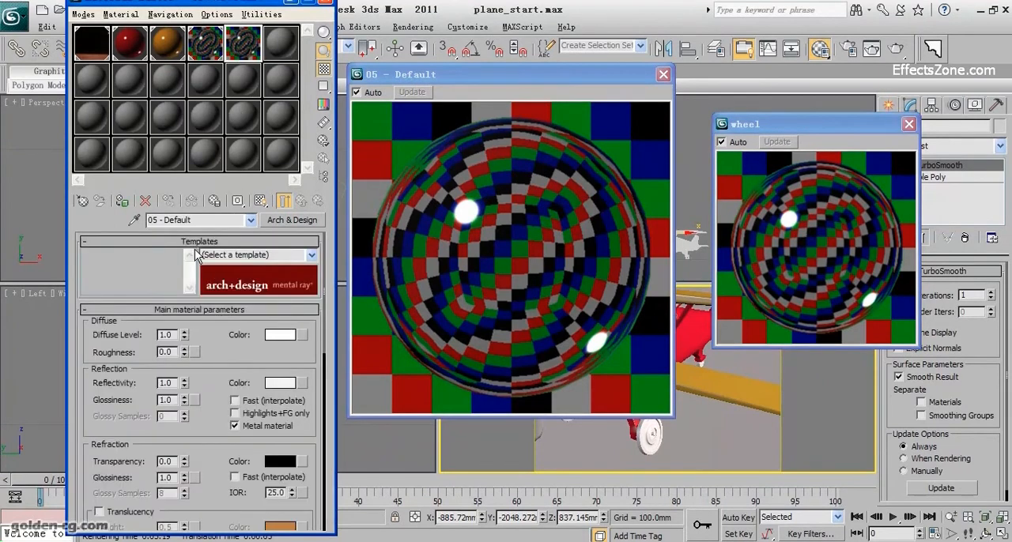
{"action": "left_click", "coordinate": [197, 242]}
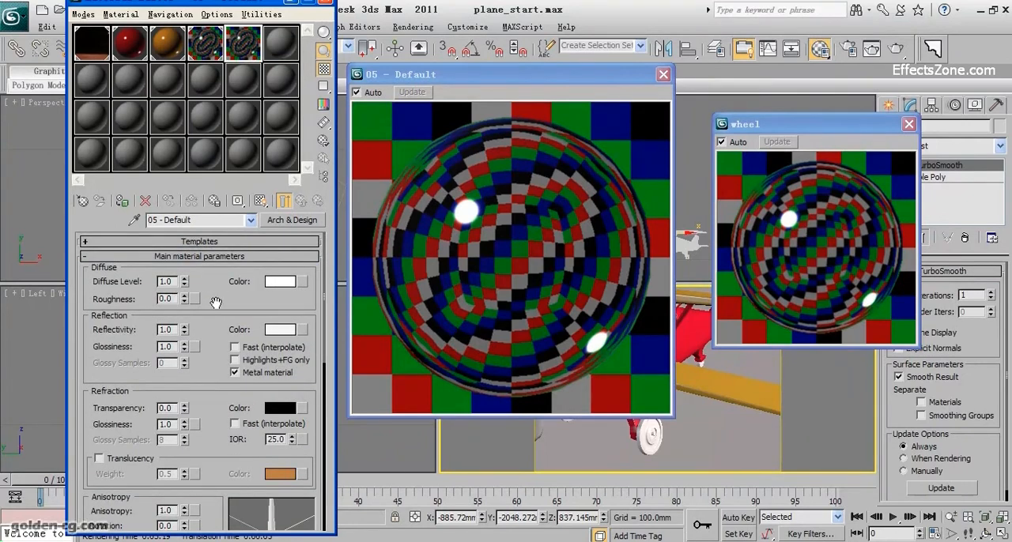
{"action": "left_click_drag", "start_coordinate": [215, 297], "coordinate": [215, 224]}
{"action": "left_click_drag", "start_coordinate": [216, 317], "coordinate": [210, 300]}
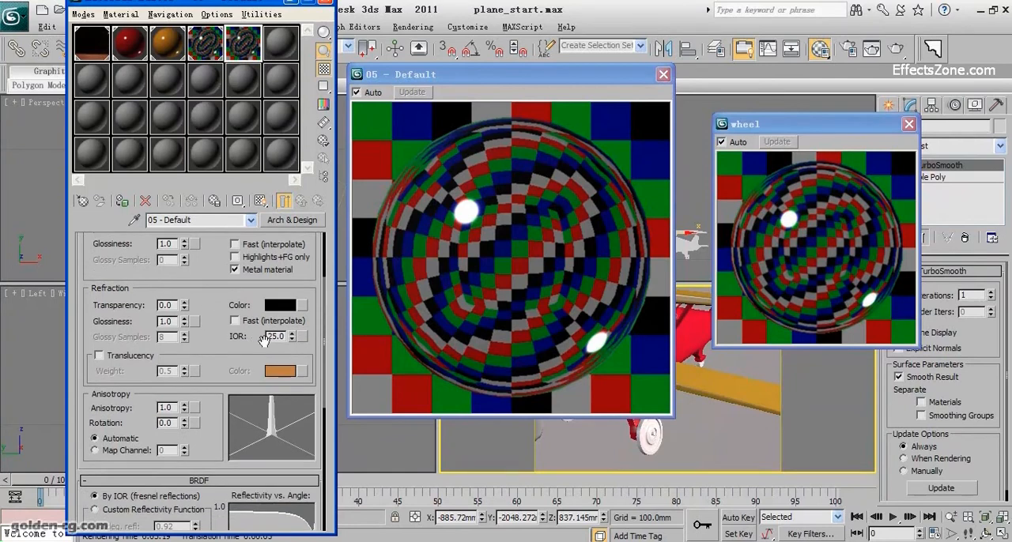
{"action": "left_click_drag", "start_coordinate": [218, 364], "coordinate": [216, 270]}
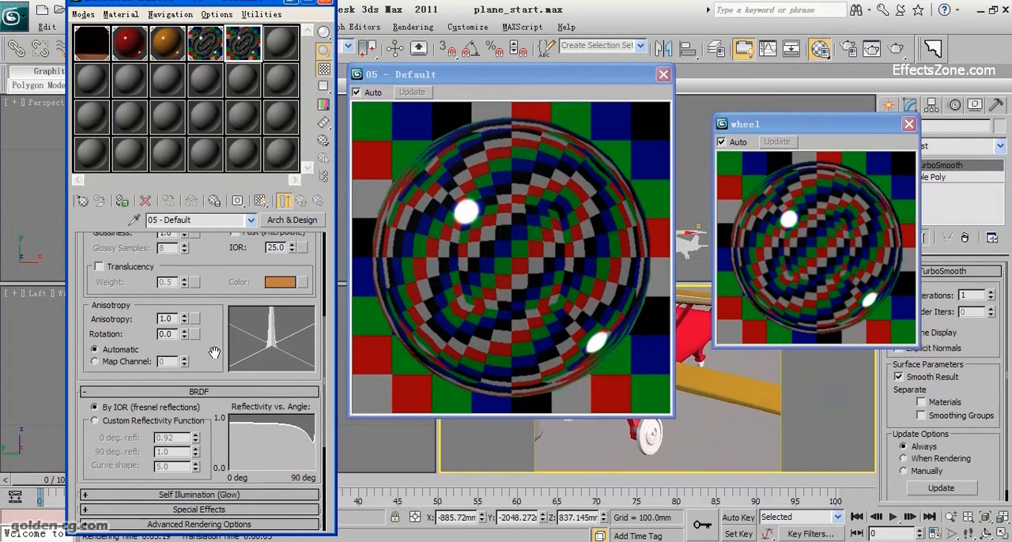
{"action": "scroll", "coordinate": [252, 381], "scroll_direction": "up", "scroll_amount": 2}
{"action": "double_click", "coordinate": [283, 294]}
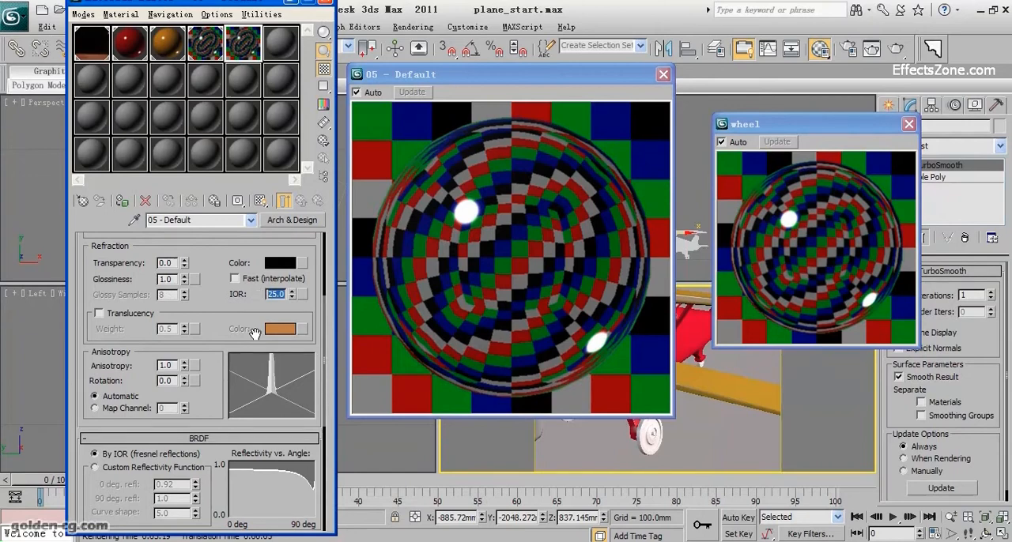
{"action": "scroll", "coordinate": [257, 336], "scroll_direction": "up", "scroll_amount": 1}
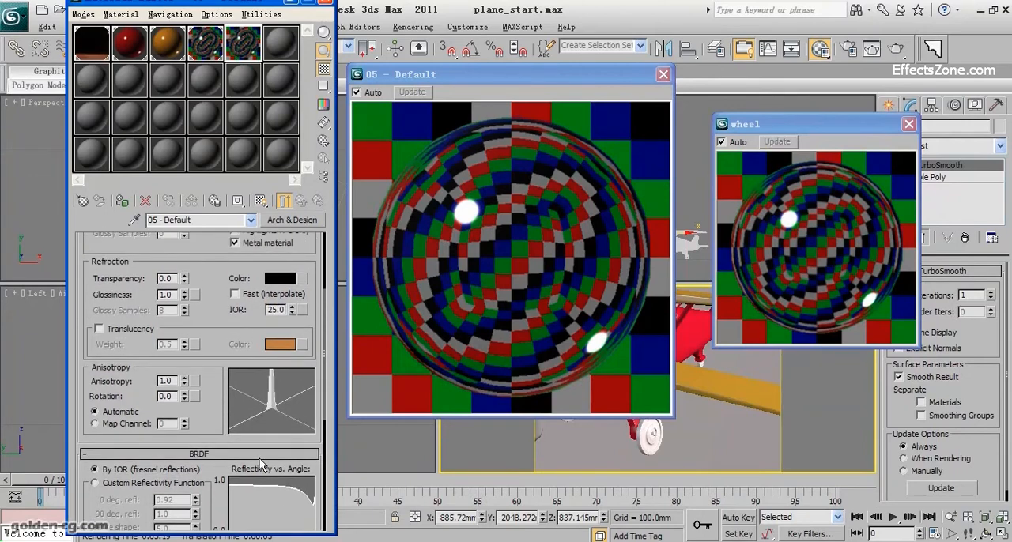
{"action": "scroll", "coordinate": [257, 451], "scroll_direction": "down", "scroll_amount": 4}
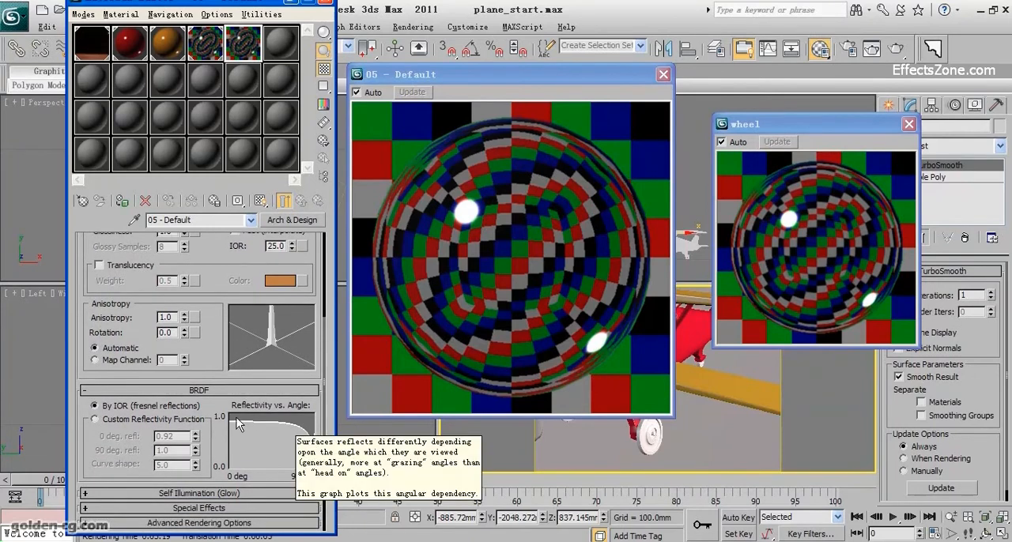
{"action": "left_click_drag", "start_coordinate": [217, 279], "coordinate": [216, 308]}
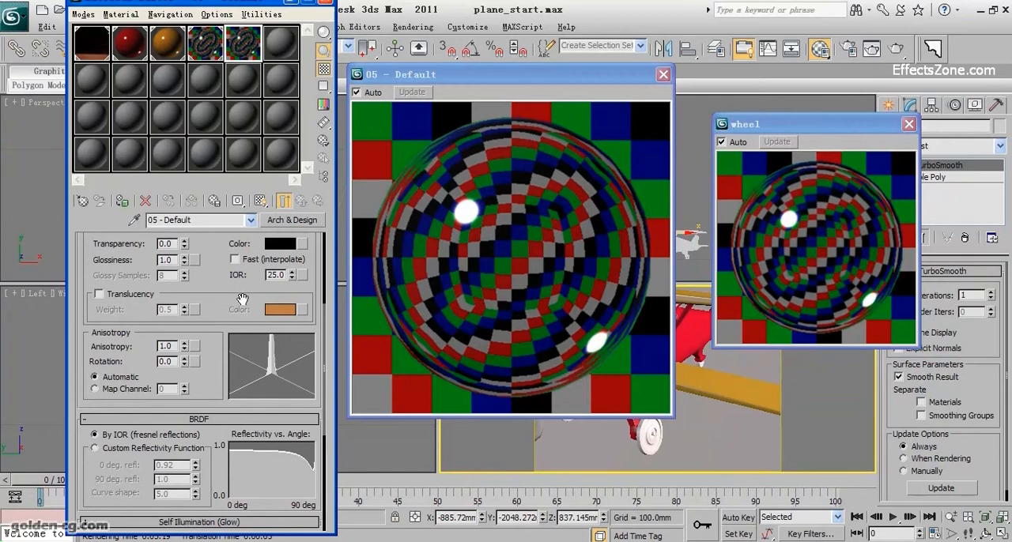
{"action": "mouse_move", "coordinate": [226, 456]}
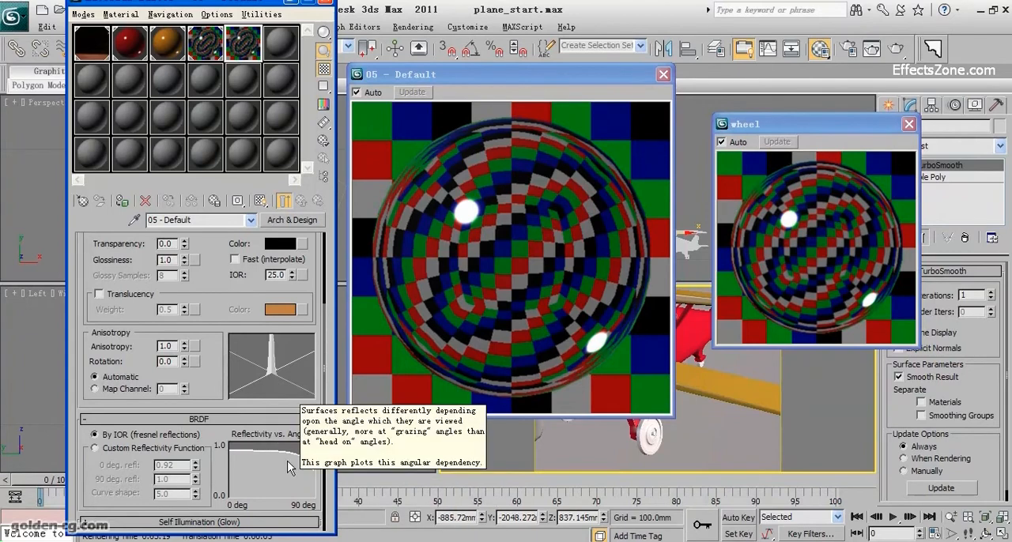
{"action": "left_click_drag", "start_coordinate": [221, 293], "coordinate": [223, 343]}
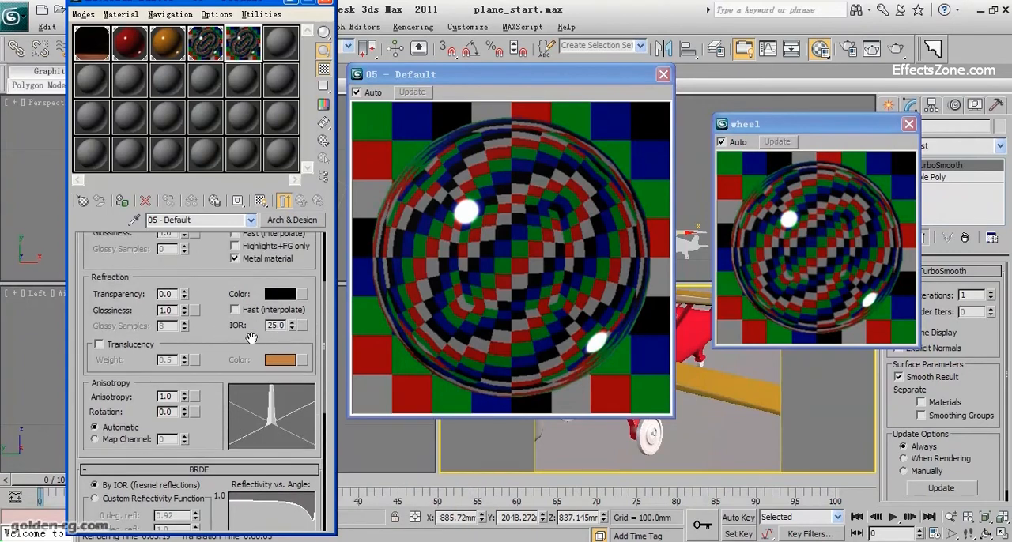
{"action": "scroll", "coordinate": [245, 371], "scroll_direction": "down", "scroll_amount": 3}
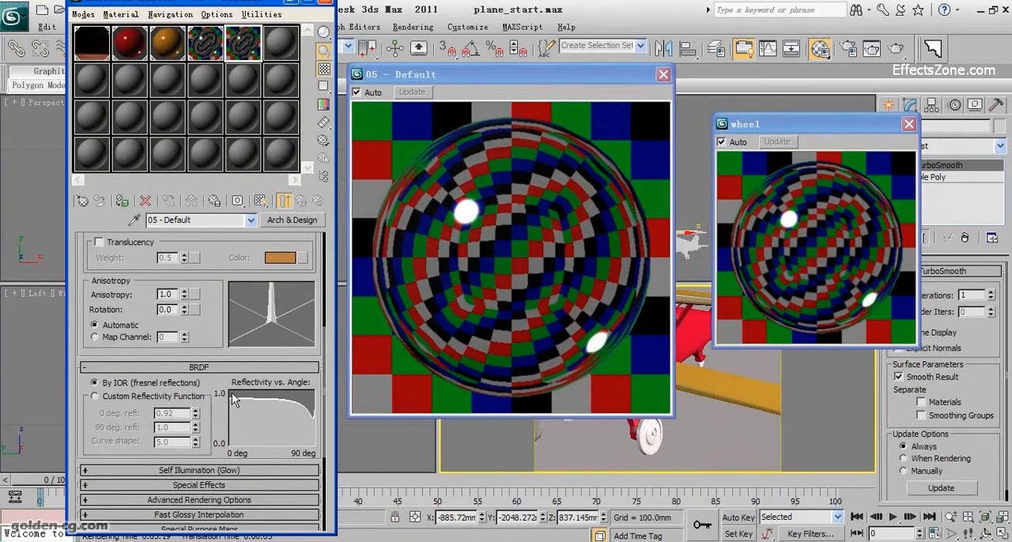
{"action": "scroll", "coordinate": [229, 378], "scroll_direction": "up", "scroll_amount": 4}
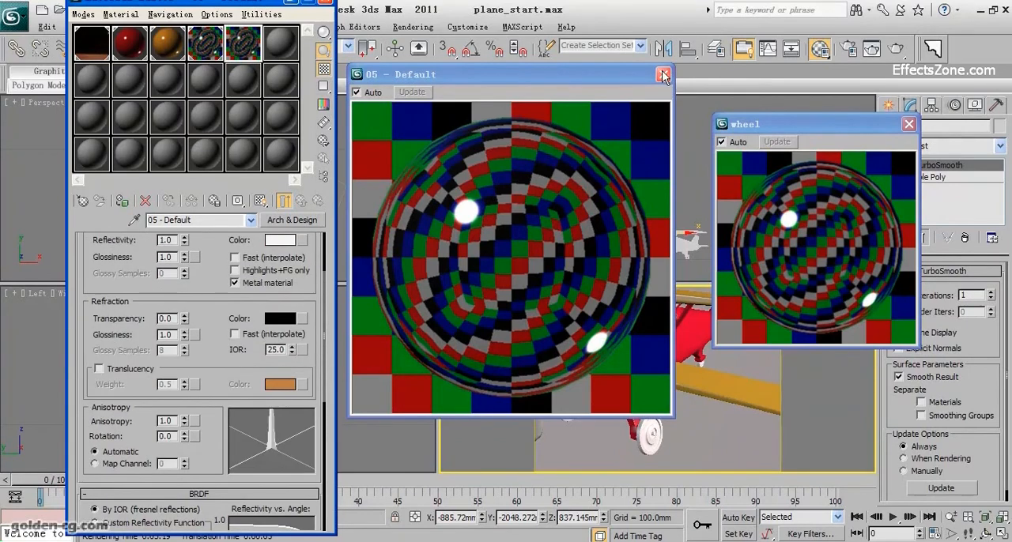
Step: Close the chrome material's magnified preview and assign the material to the selected screws
{"action": "left_click", "coordinate": [663, 75]}
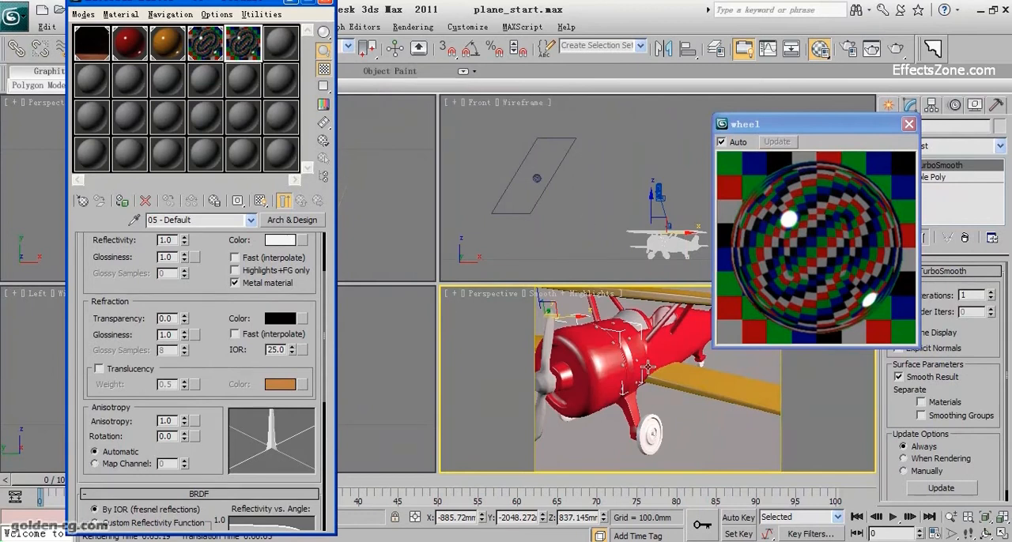
{"action": "left_click", "coordinate": [123, 204]}
Step: Select the propeller and load a new Arch & Design material into the sixth sample slot
{"action": "middle_click_drag", "start_coordinate": [635, 400], "coordinate": [642, 402]}
{"action": "left_click", "coordinate": [557, 384]}
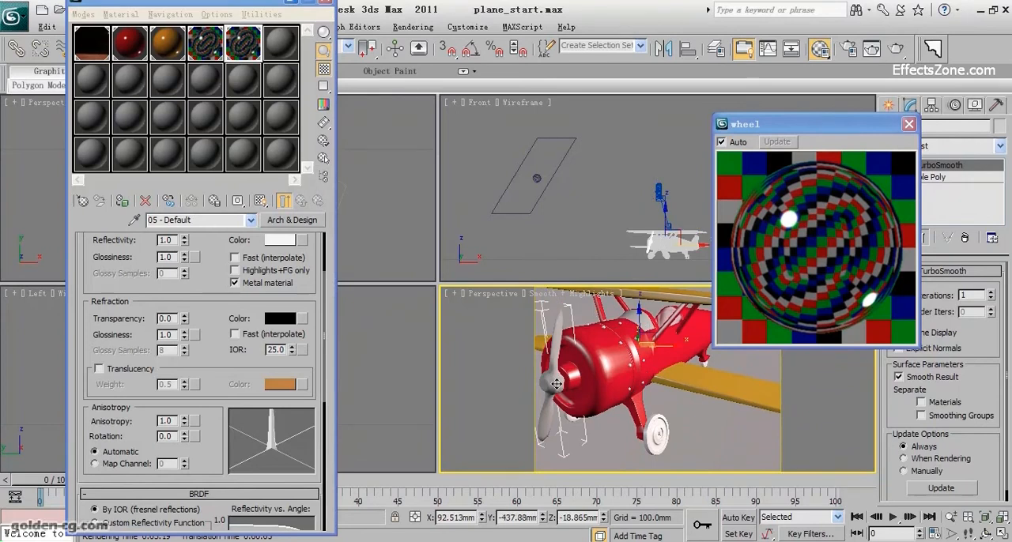
{"action": "left_click", "coordinate": [277, 49]}
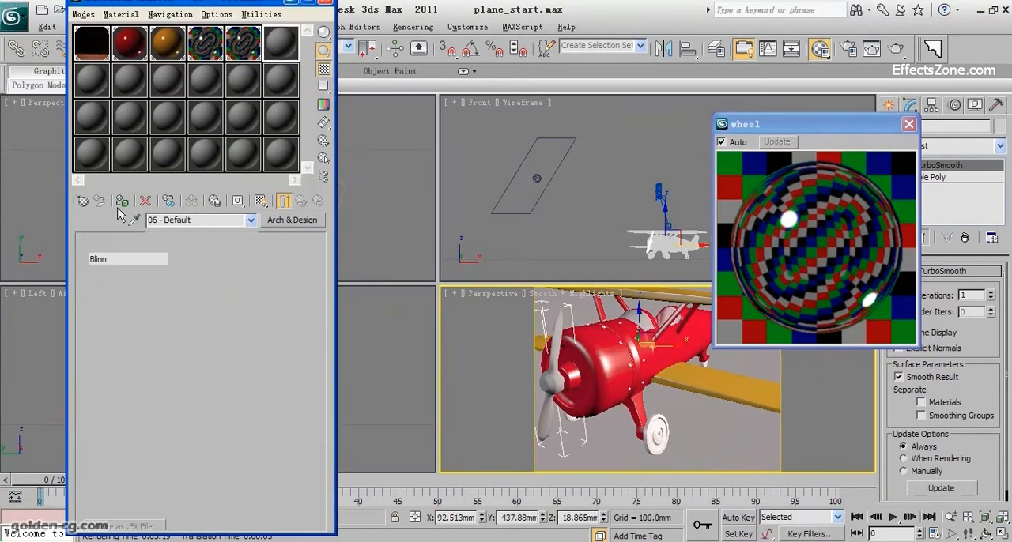
{"action": "left_click", "coordinate": [83, 202]}
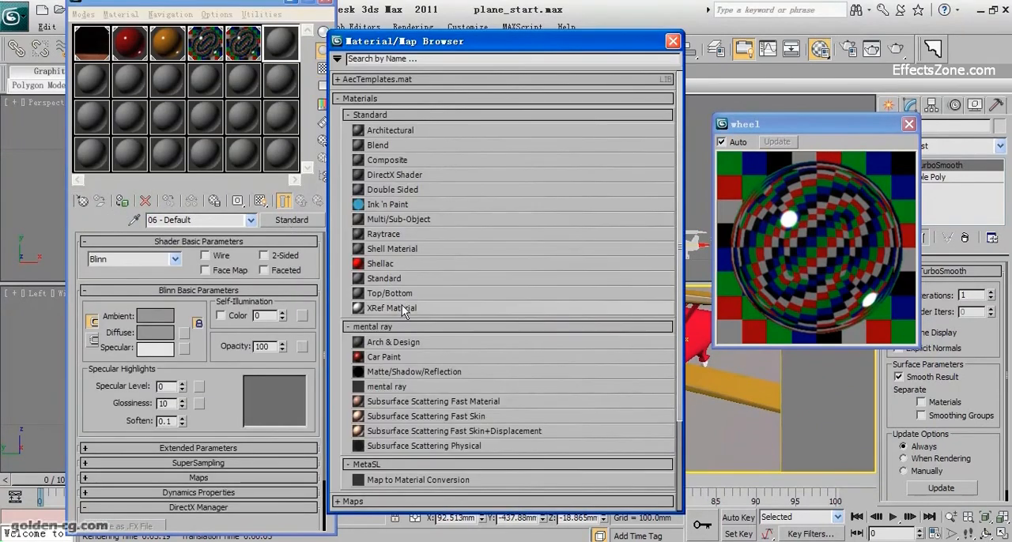
{"action": "double_click", "coordinate": [393, 338]}
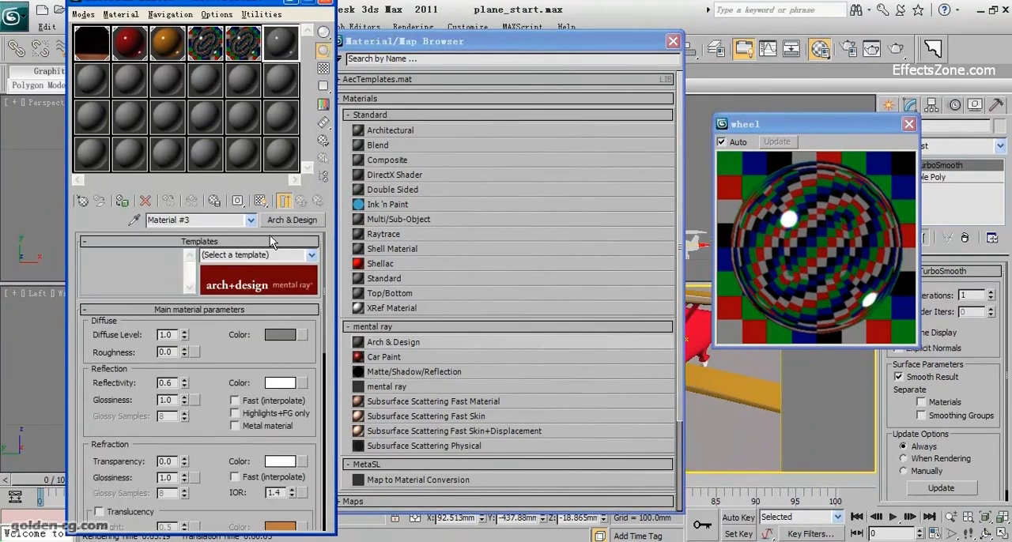
Step: Apply the Brushed Metal template to the propeller's new Arch & Design material and close the material browser
{"action": "left_click", "coordinate": [312, 255]}
{"action": "scroll", "coordinate": [260, 458], "scroll_direction": "down", "scroll_amount": 1}
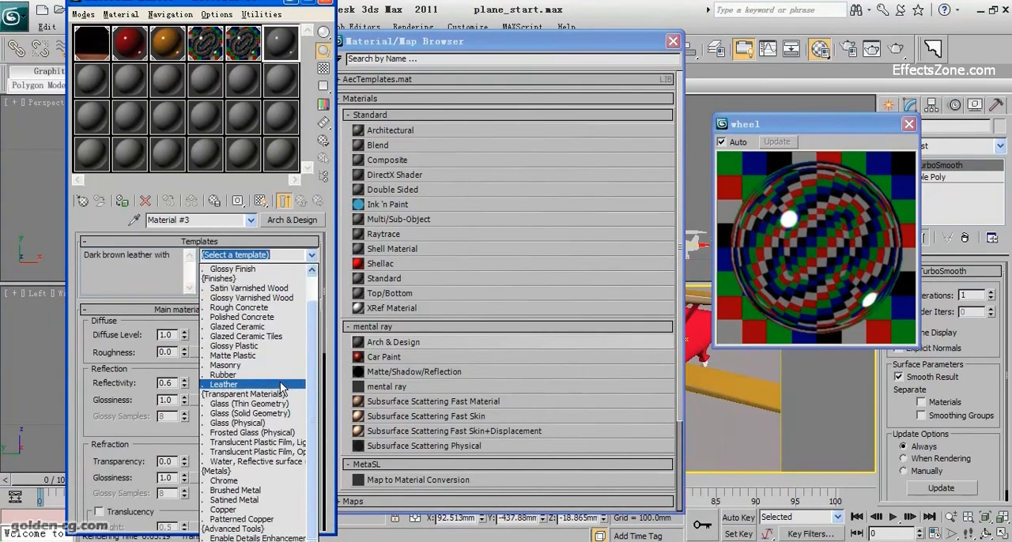
{"action": "left_click", "coordinate": [248, 492]}
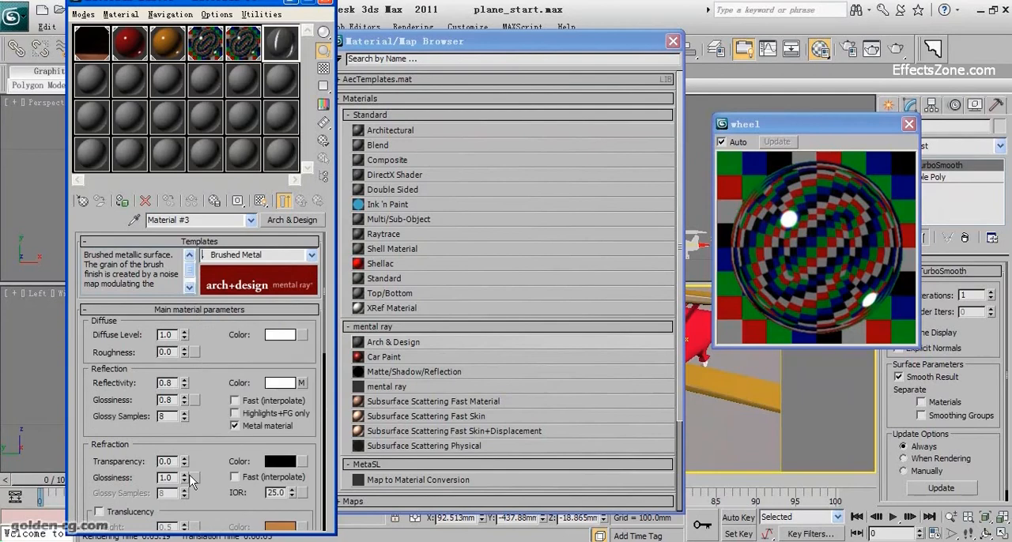
{"action": "left_click", "coordinate": [673, 41]}
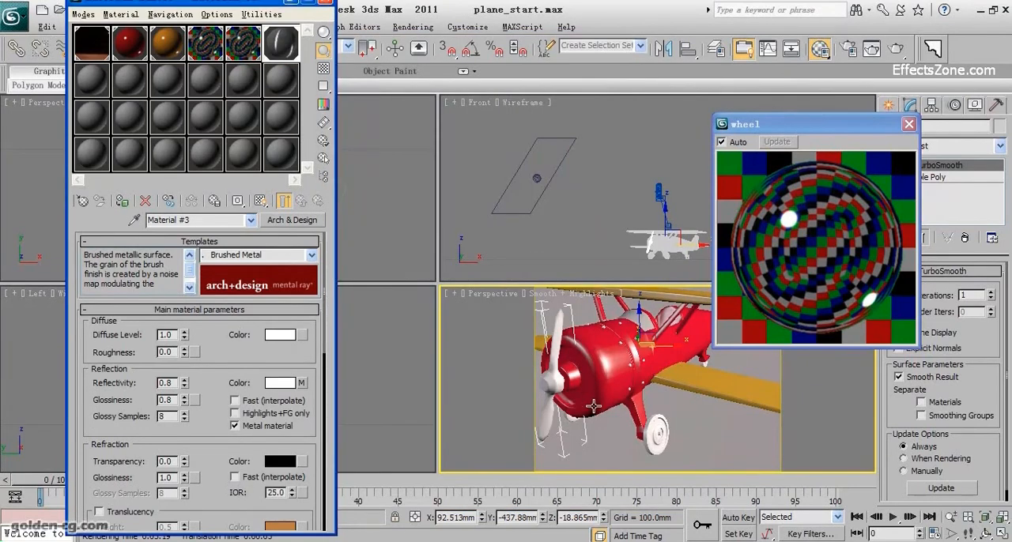
Step: Select the ground plane and load a new Arch & Design material into the first sample slot of the second row
{"action": "scroll", "coordinate": [601, 407], "scroll_direction": "down", "scroll_amount": 5}
{"action": "scroll", "coordinate": [630, 417], "scroll_direction": "down", "scroll_amount": 4}
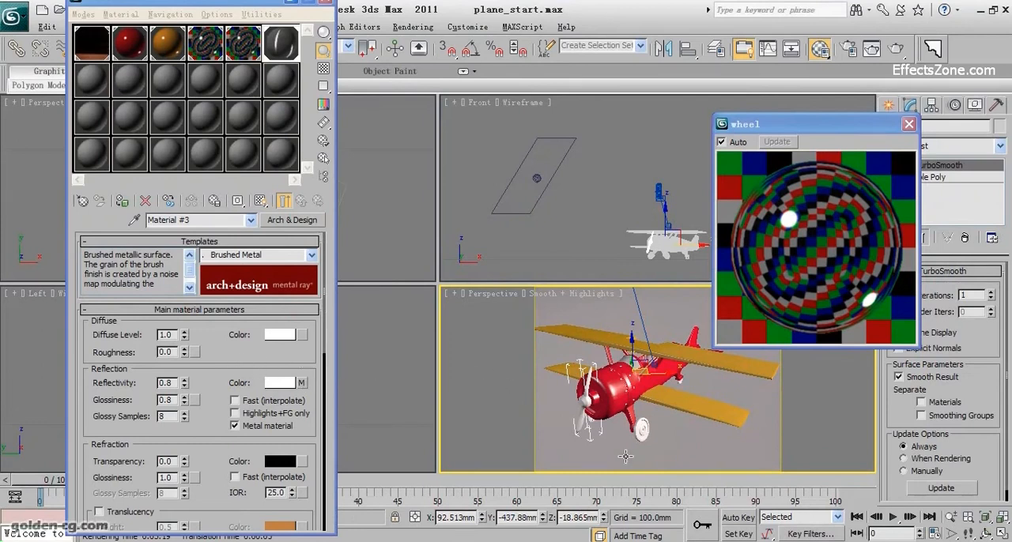
{"action": "left_click", "coordinate": [698, 465]}
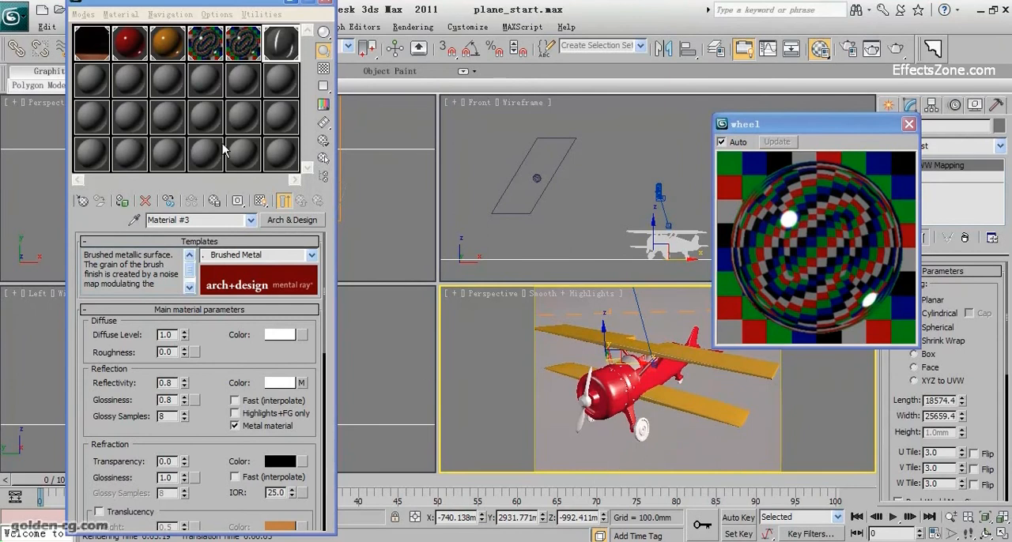
{"action": "left_click", "coordinate": [97, 89]}
{"action": "left_click", "coordinate": [292, 220]}
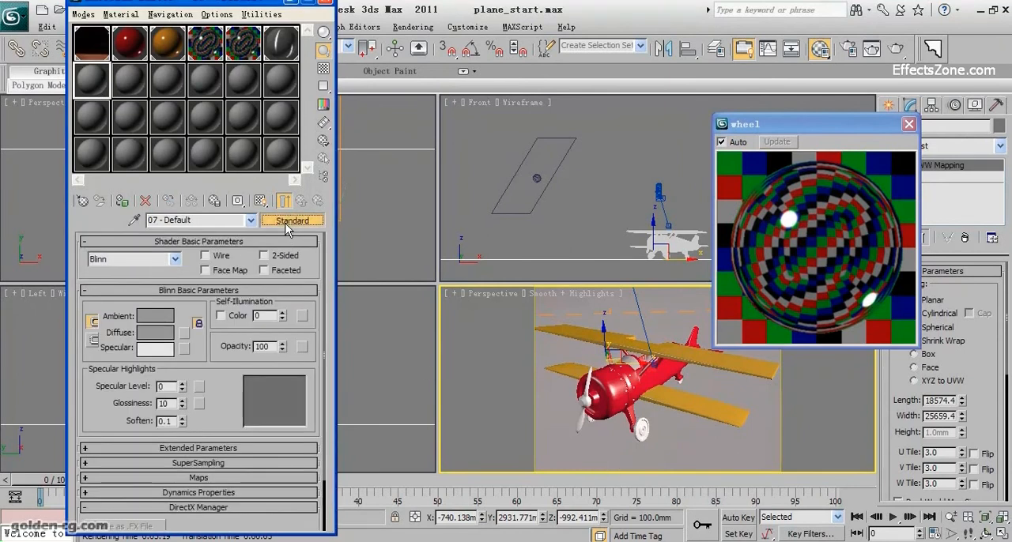
{"action": "double_click", "coordinate": [416, 343]}
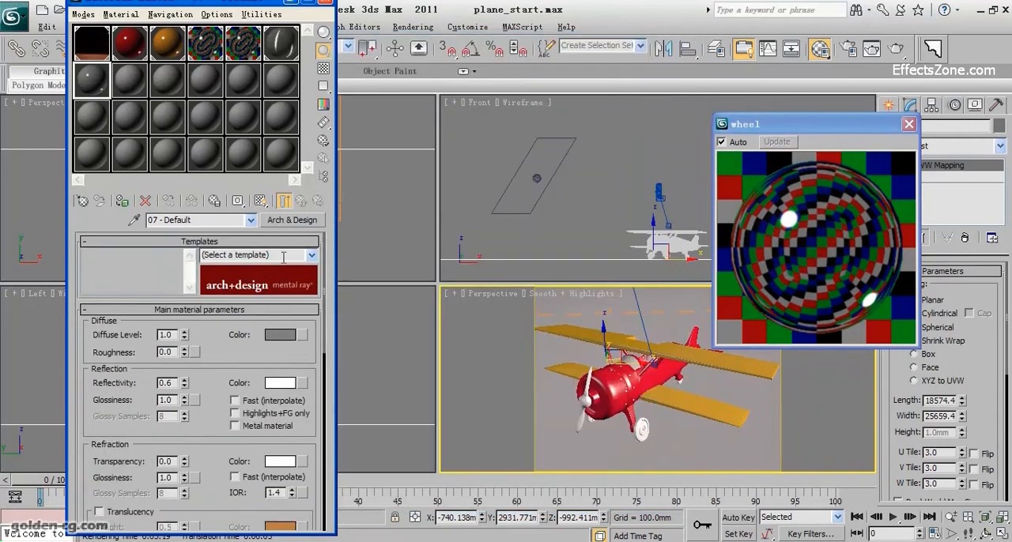
Step: Try the Glossy Varnished Wood template on the ground plane's material and magnify its sample preview
{"action": "left_click", "coordinate": [304, 255]}
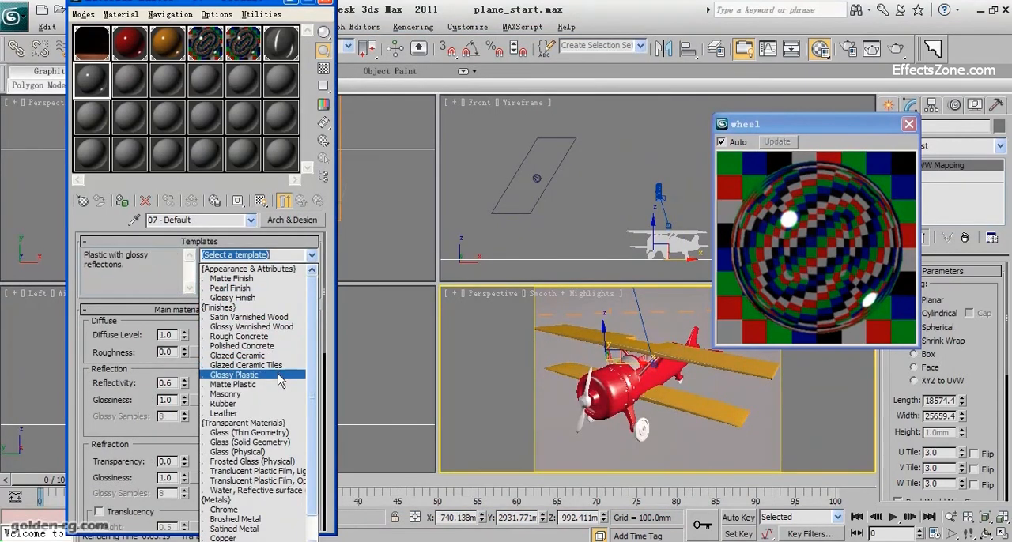
{"action": "left_click", "coordinate": [247, 328]}
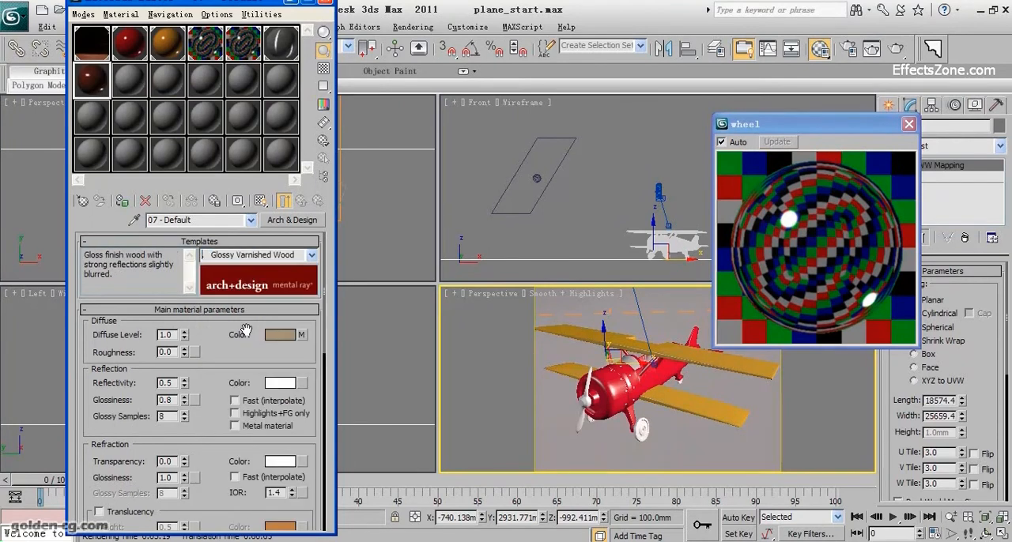
{"action": "double_click", "coordinate": [88, 85]}
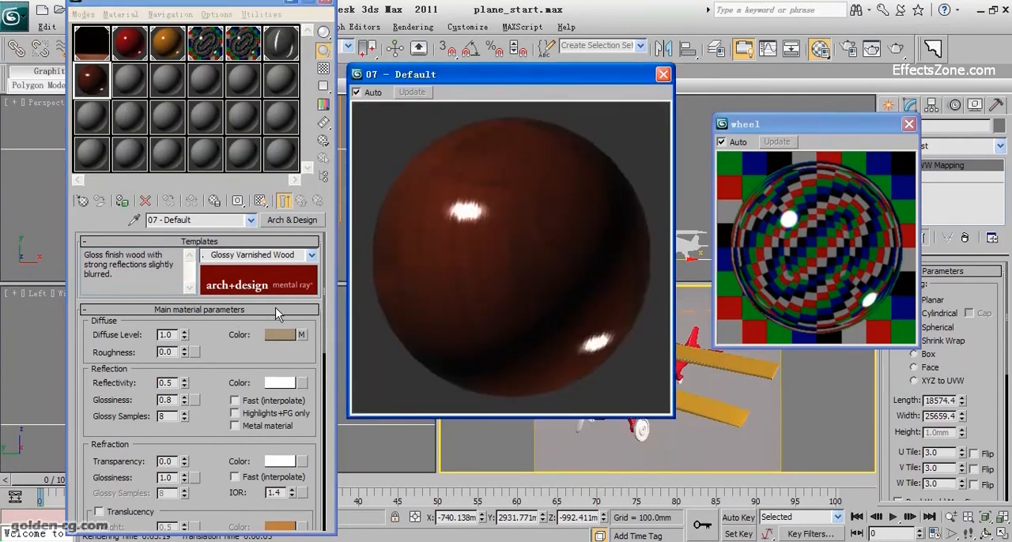
Step: Apply the Satin Varnished Wood template to the ground plane's material and close its magnified preview
{"action": "left_click", "coordinate": [312, 256]}
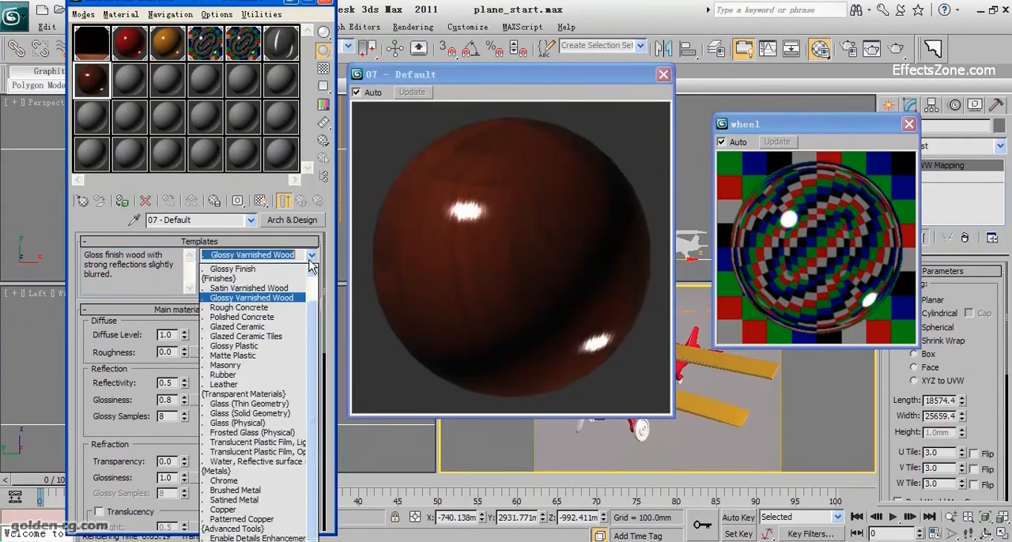
{"action": "left_click", "coordinate": [290, 296]}
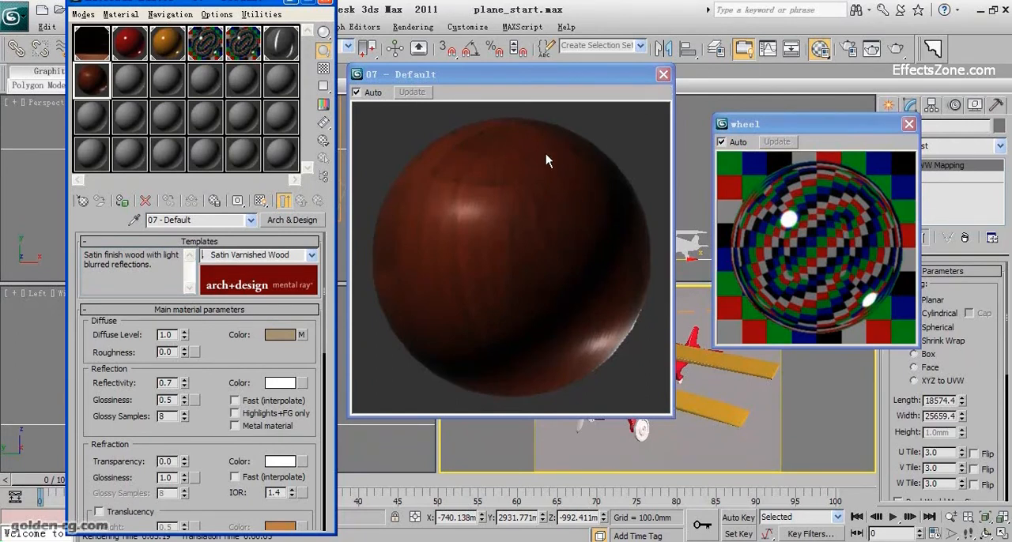
{"action": "left_click", "coordinate": [663, 74]}
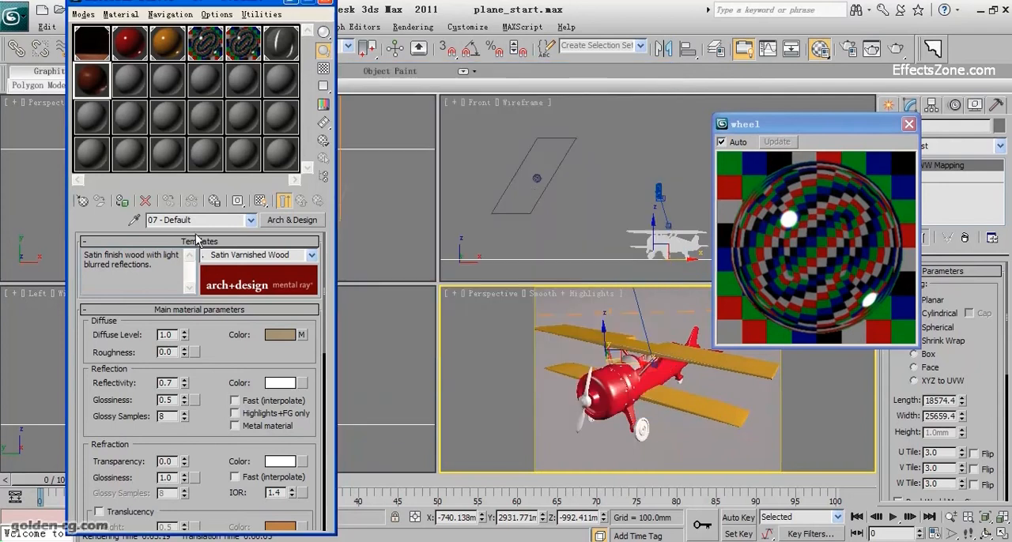
Step: Assign the wood material to the selected ground plane, show its map in the viewport and close the wheel material's preview
{"action": "left_click", "coordinate": [122, 204]}
{"action": "left_click", "coordinate": [262, 202]}
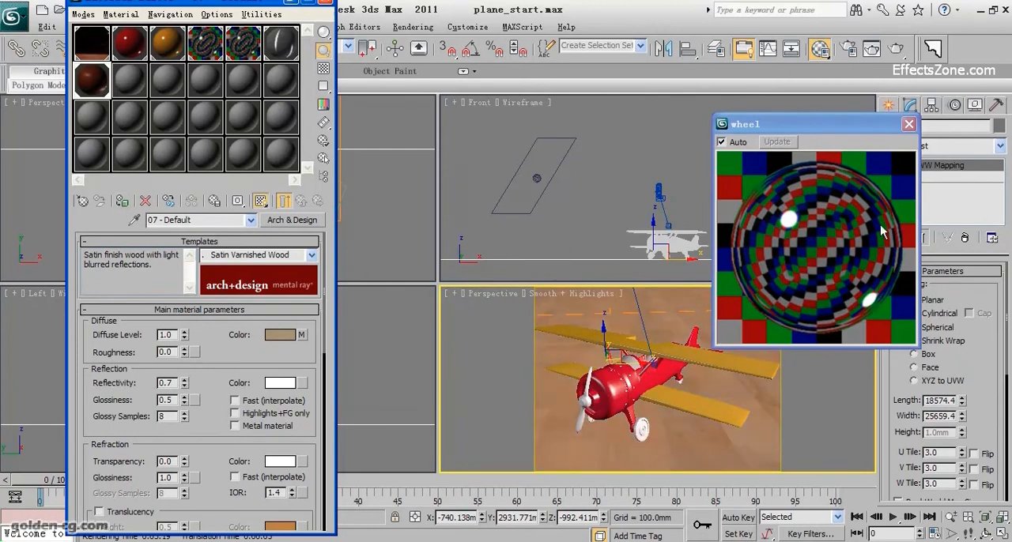
{"action": "left_click", "coordinate": [909, 125]}
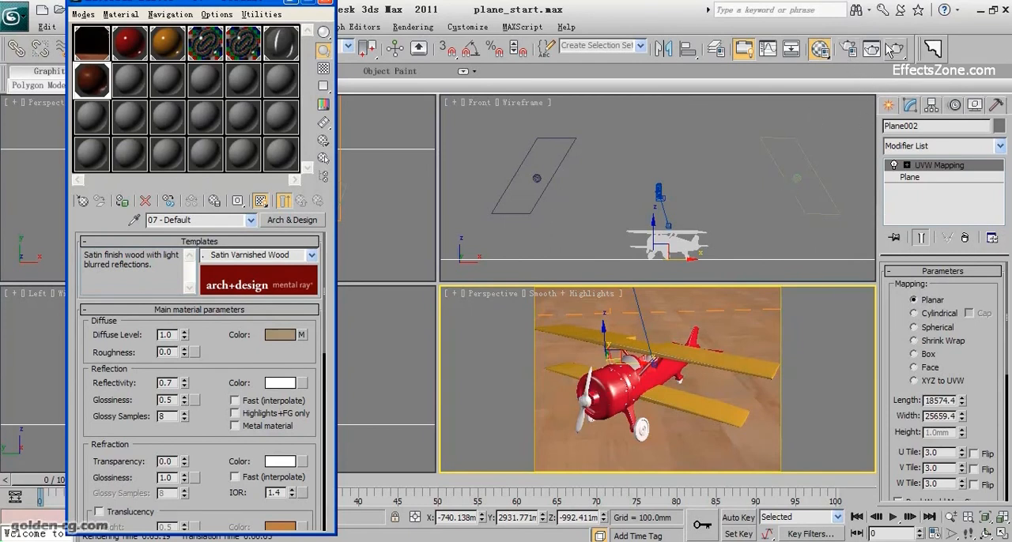
Step: Set the mental ray samples per pixel to a minimum of 4 and a maximum of 16 in the render setup
{"action": "left_click", "coordinate": [848, 49]}
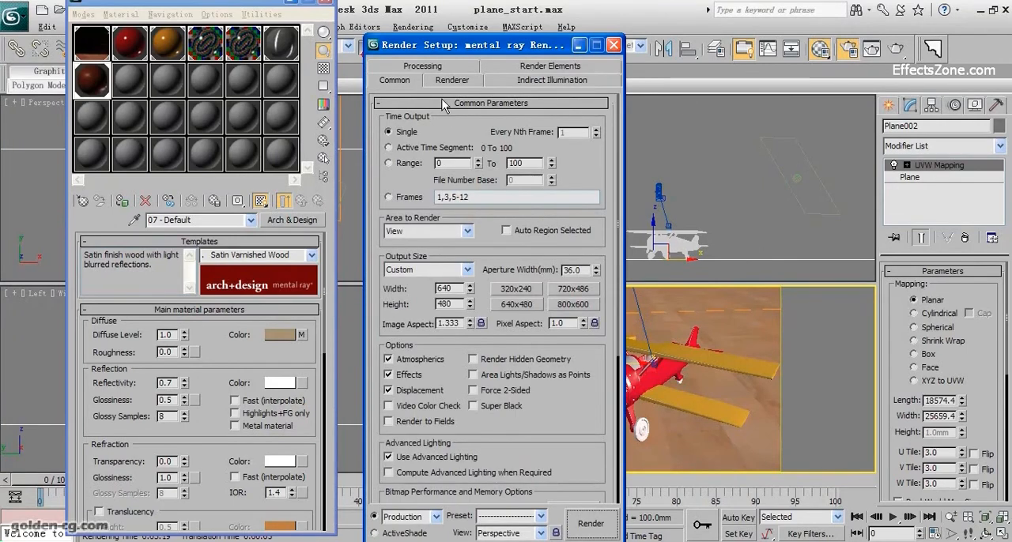
{"action": "left_click", "coordinate": [451, 80]}
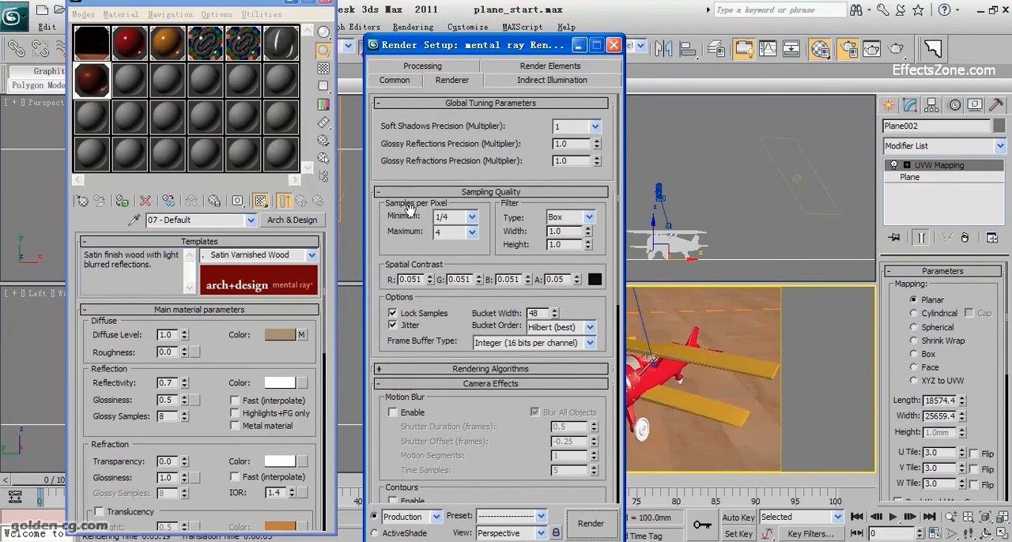
{"action": "left_click", "coordinate": [472, 216]}
{"action": "left_click", "coordinate": [443, 260]}
{"action": "left_click", "coordinate": [471, 231]}
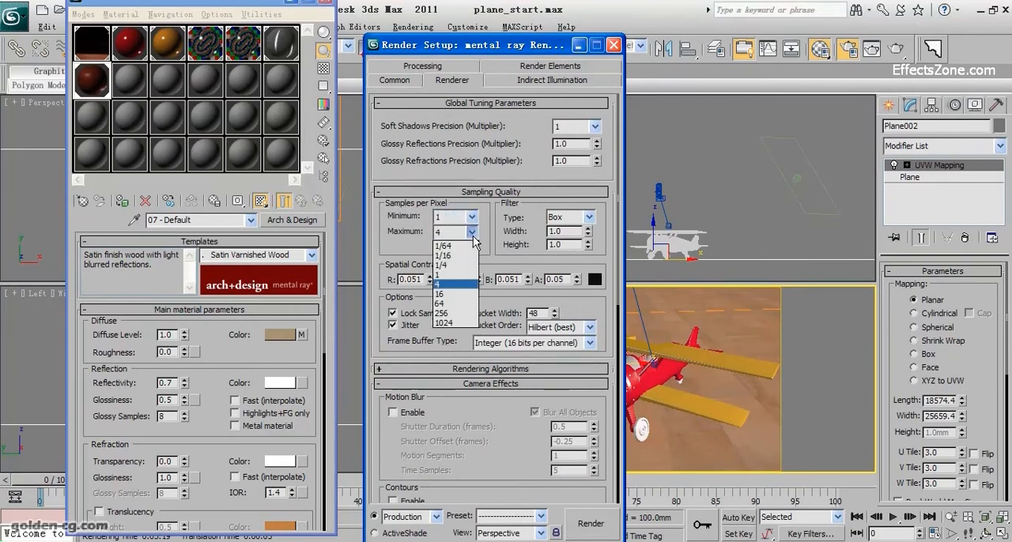
{"action": "left_click", "coordinate": [462, 287]}
{"action": "left_click", "coordinate": [471, 216]}
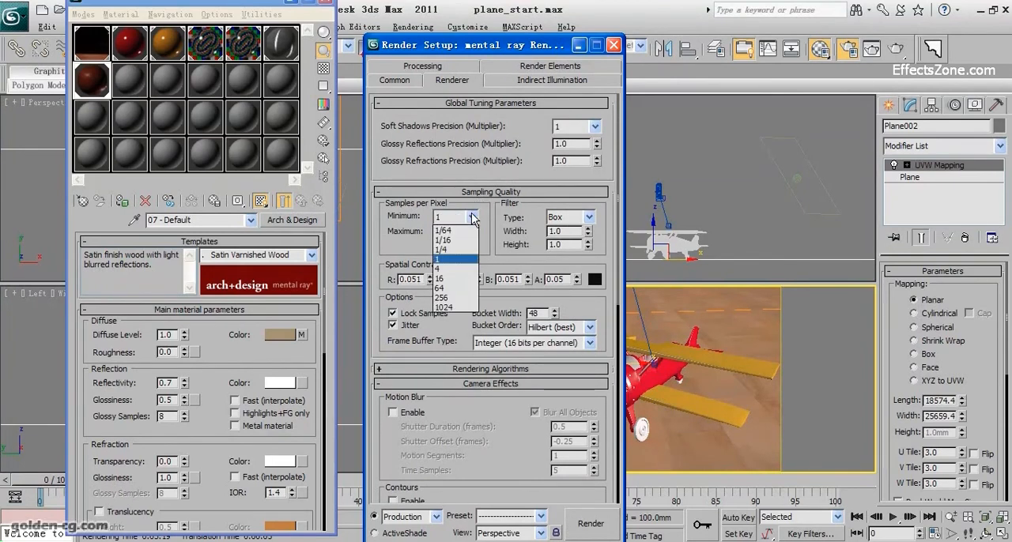
{"action": "left_click", "coordinate": [459, 270]}
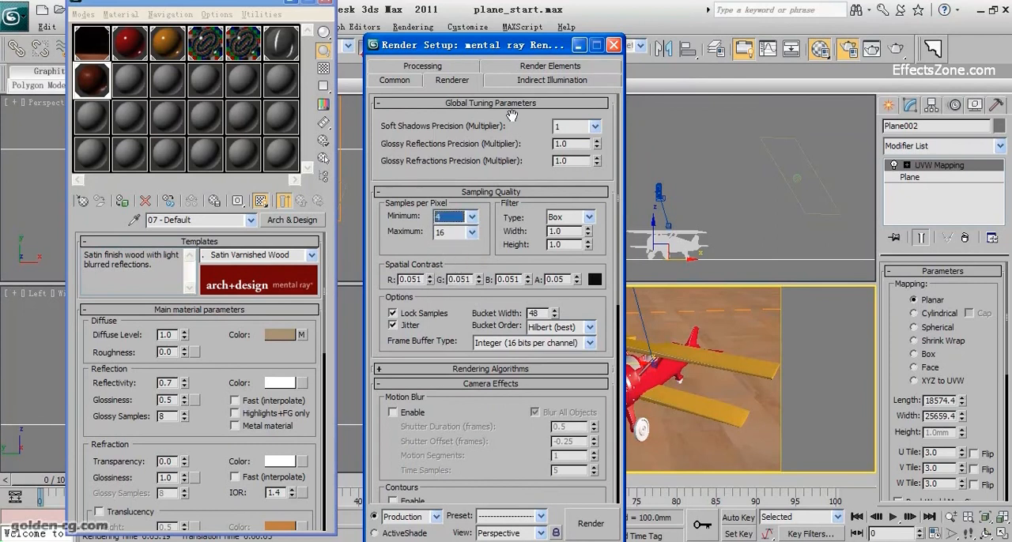
Step: Raise the Final Gather precision preset above Draft in the indirect illumination settings
{"action": "left_click", "coordinate": [513, 79]}
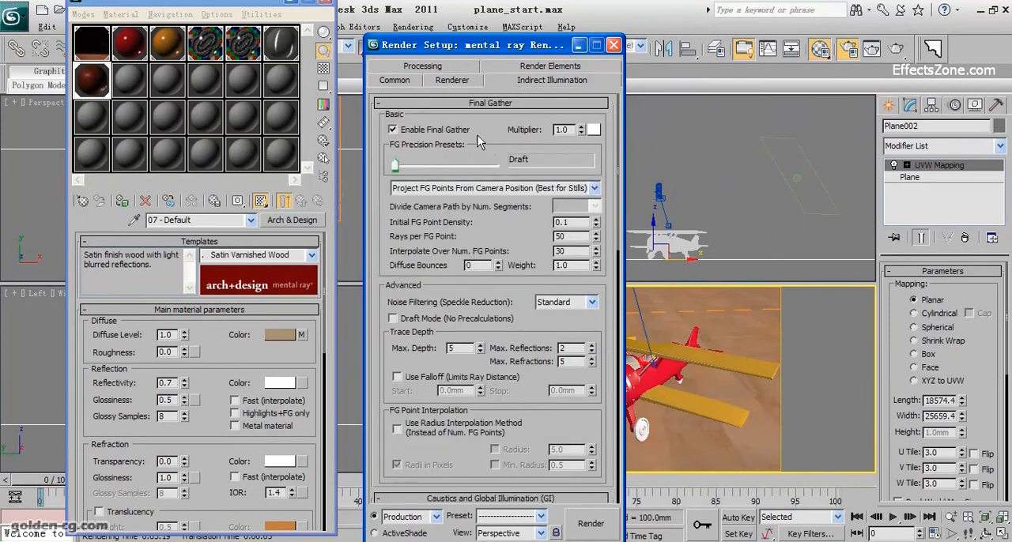
{"action": "left_click_drag", "start_coordinate": [403, 163], "coordinate": [442, 173]}
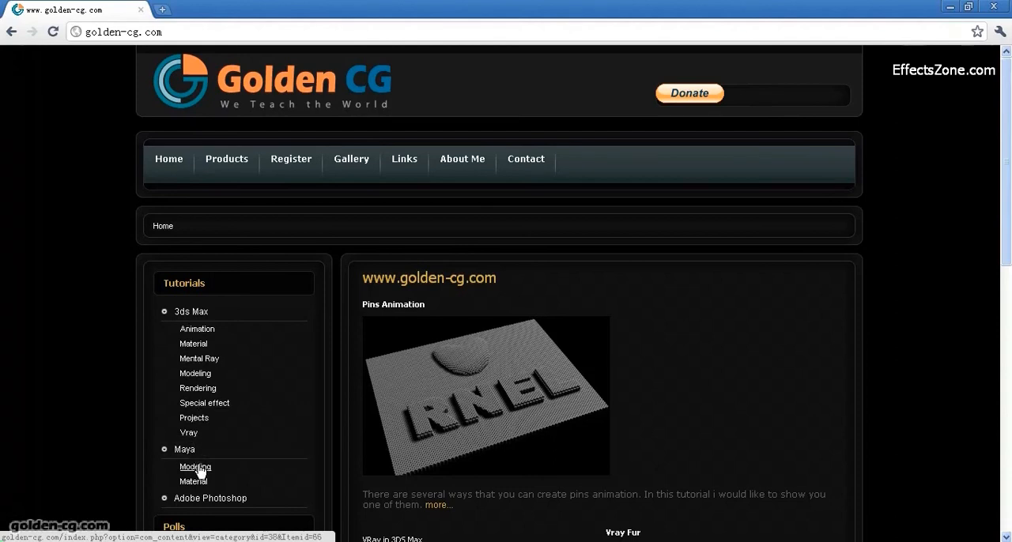
Step: Switch to the web browser and open the Products page of golden-cg.com
{"action": "left_click", "coordinate": [227, 168]}
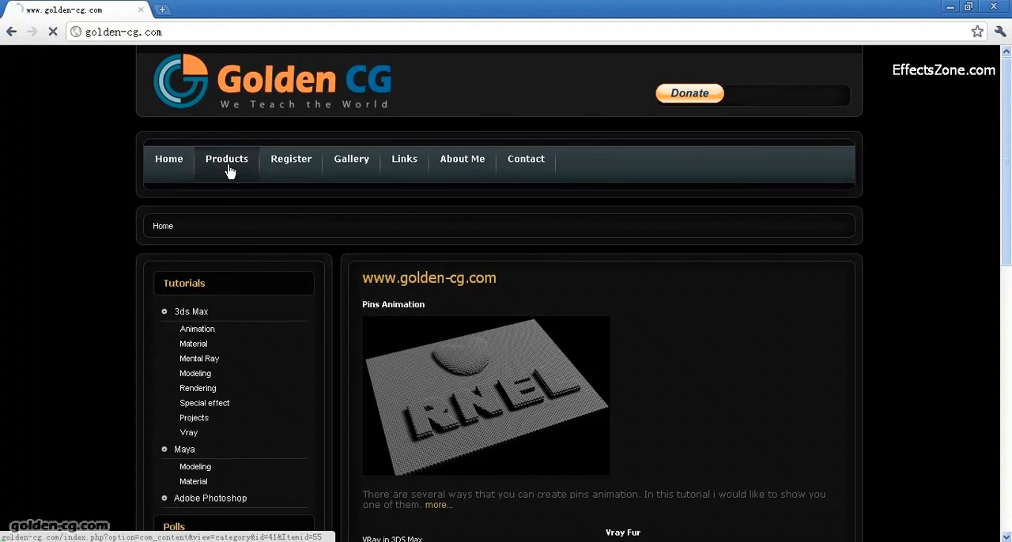